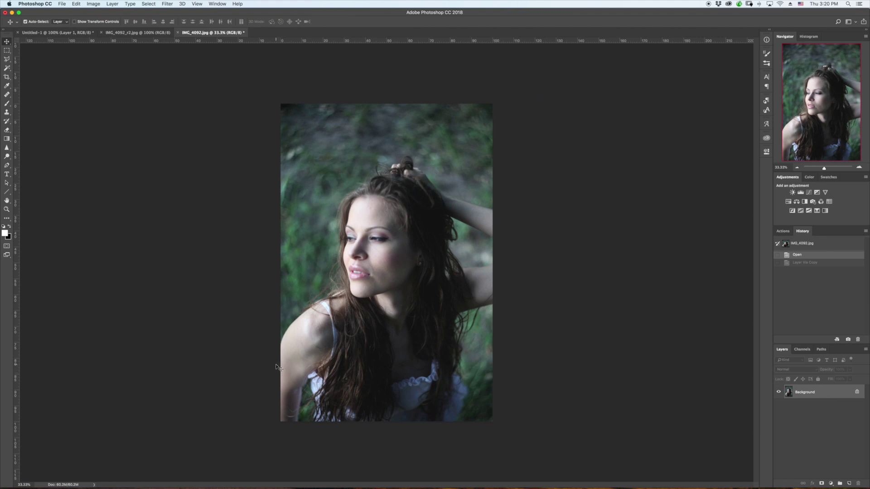
Duplicate the Background layer and crop IMG_4092.jpg at a 4:5 ratio around the woman's head and shoulders
key(super+j)
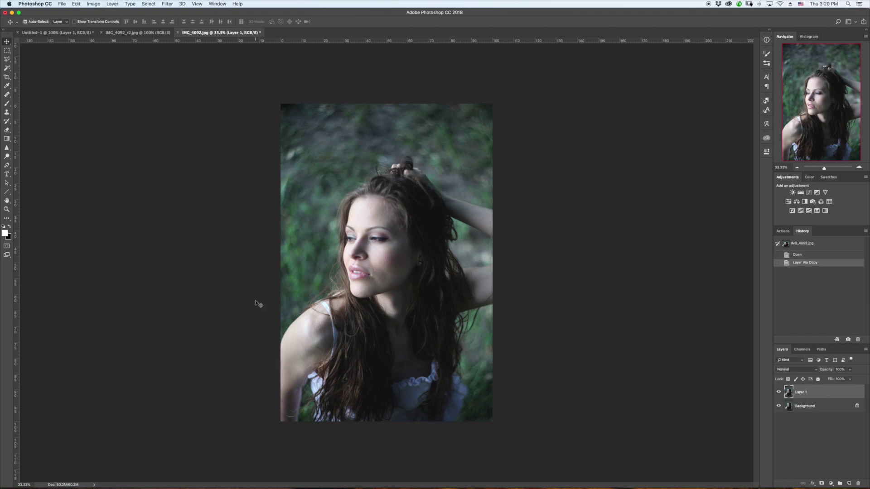
click(144, 33)
click(220, 34)
click(7, 77)
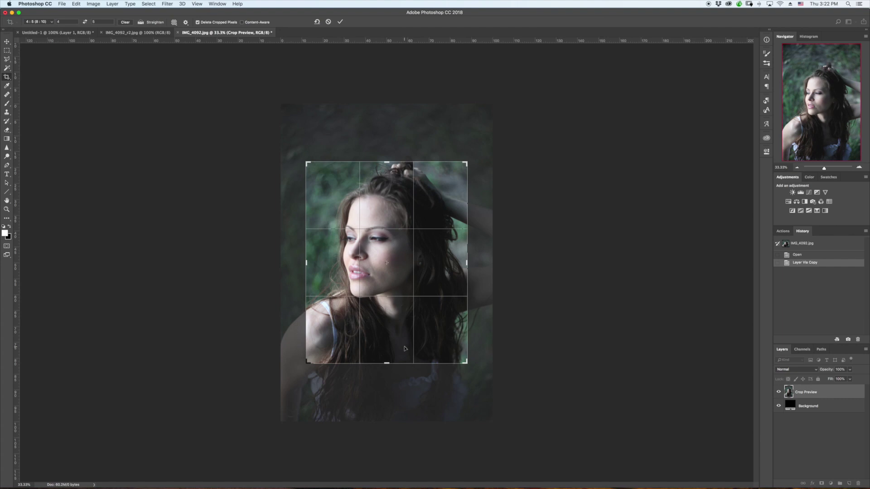
click(340, 22)
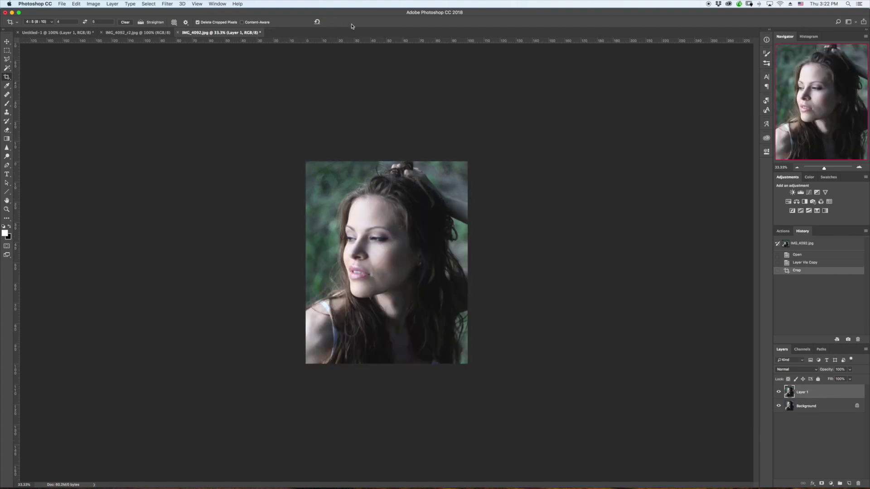
Add a Curves adjustment layer above Layer 1 and shape a contrast curve that darkens the shadows
click(137, 32)
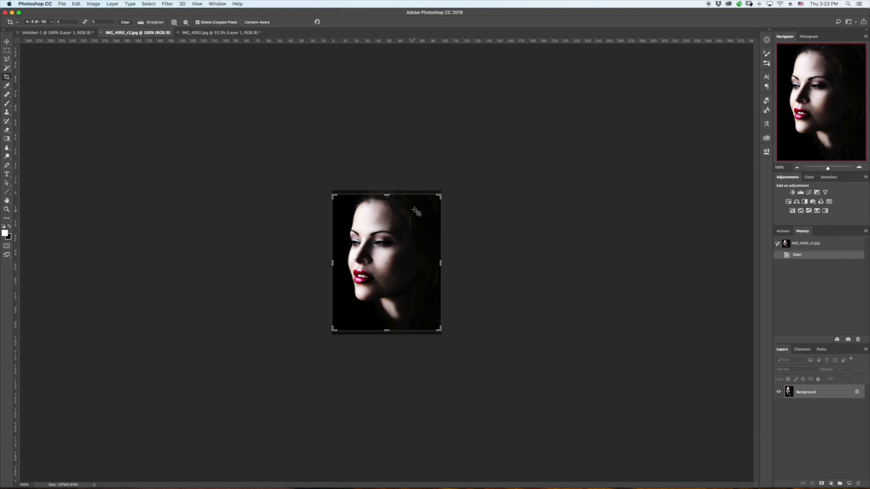
click(220, 33)
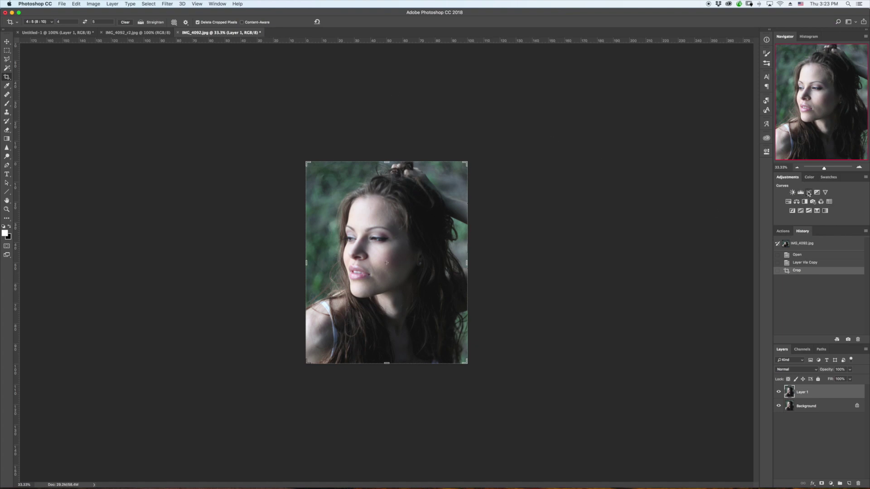
click(810, 194)
drag(729, 203, 727, 200)
click(701, 229)
drag(701, 229, 706, 237)
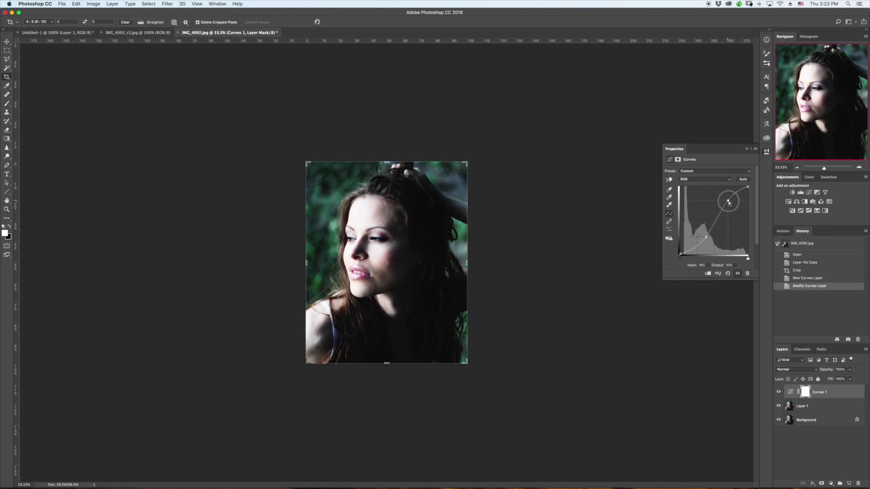
drag(727, 200, 731, 205)
drag(706, 237, 704, 242)
mouse_move(730, 204)
mouse_down()
mouse_move(725, 196)
mouse_move(732, 207)
mouse_up()
click(705, 241)
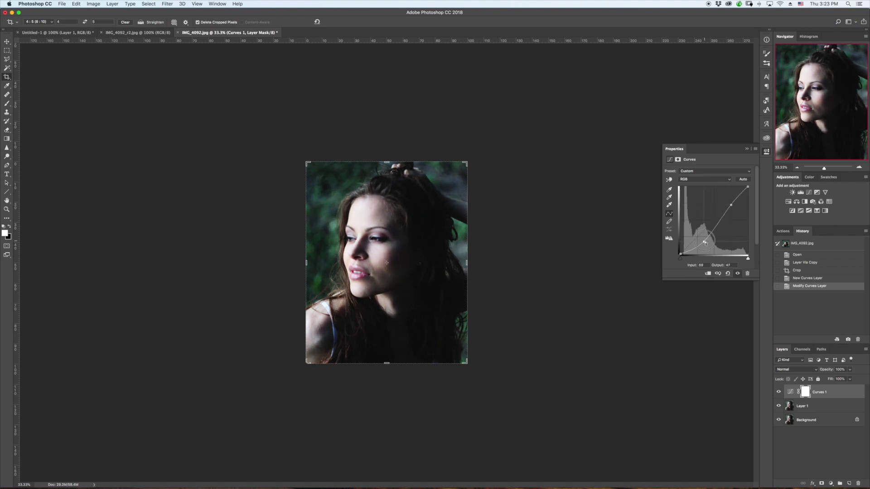
click(748, 148)
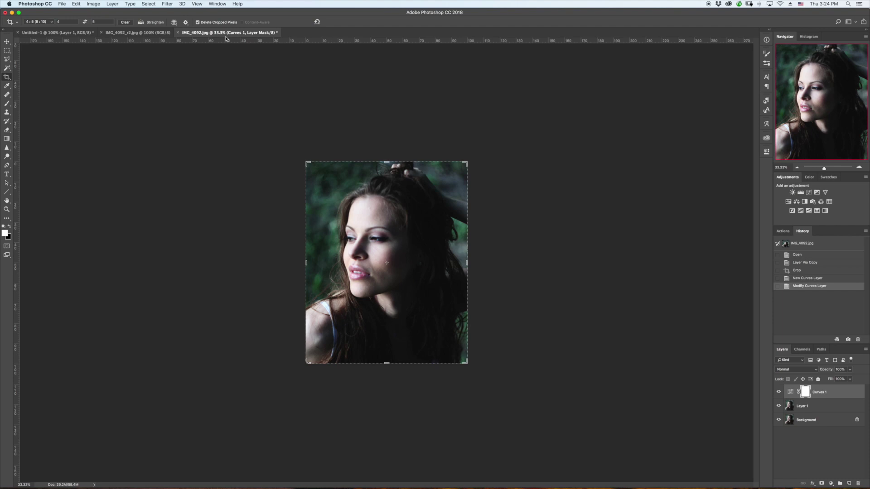
Create a new layer above Curves 1 and fill it with black using the Paint Bucket
click(849, 484)
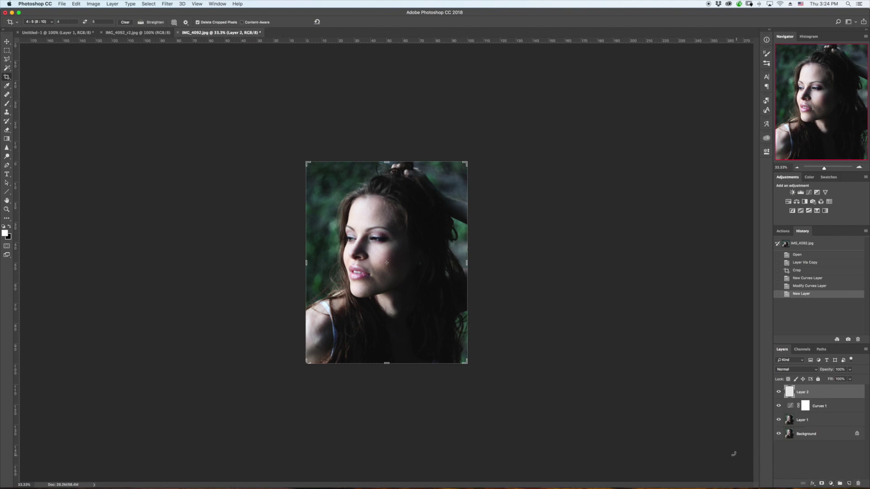
click(7, 139)
click(25, 145)
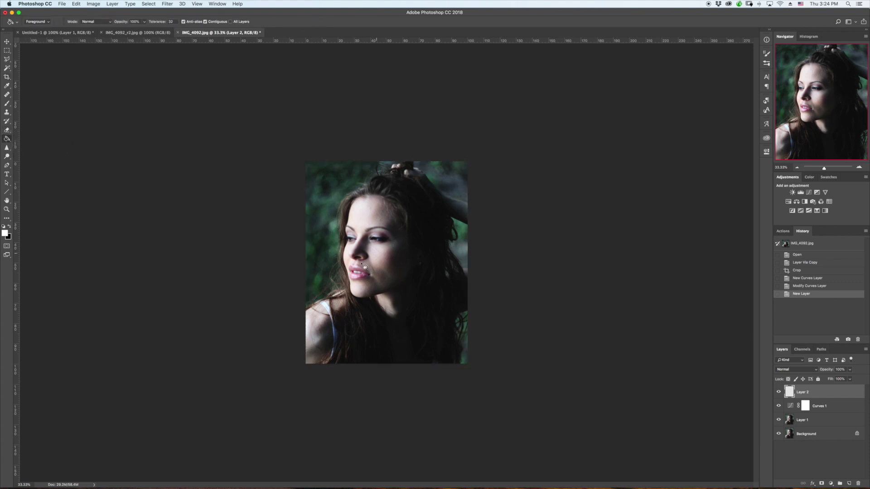
key(x)
click(382, 255)
Add a layer mask to the black layer and brush black on it to reveal the face, hair and neck
mouse_move(475, 484)
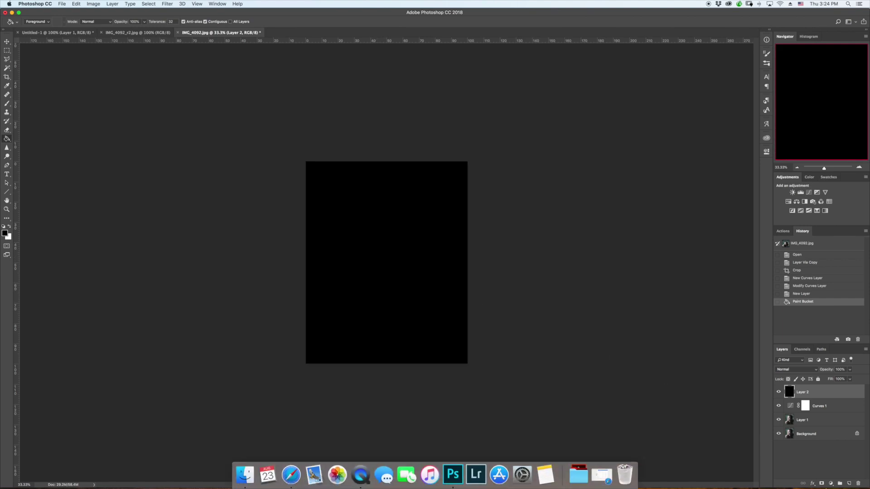
click(823, 484)
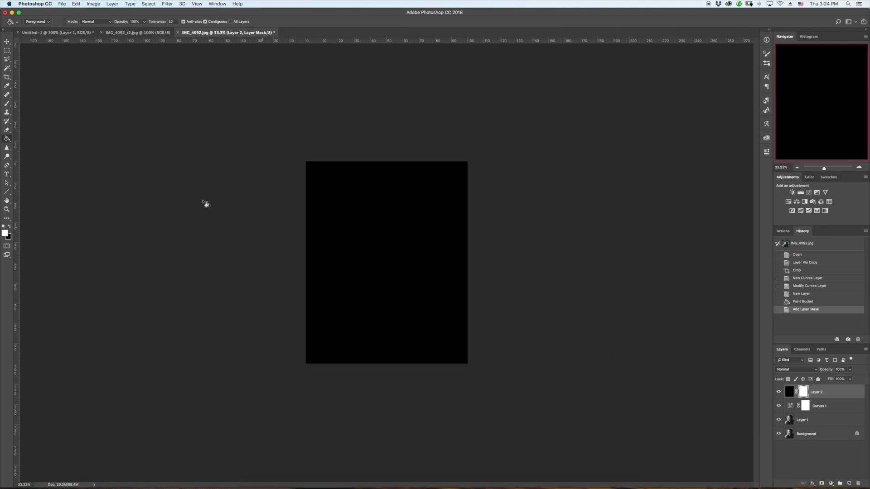
click(7, 105)
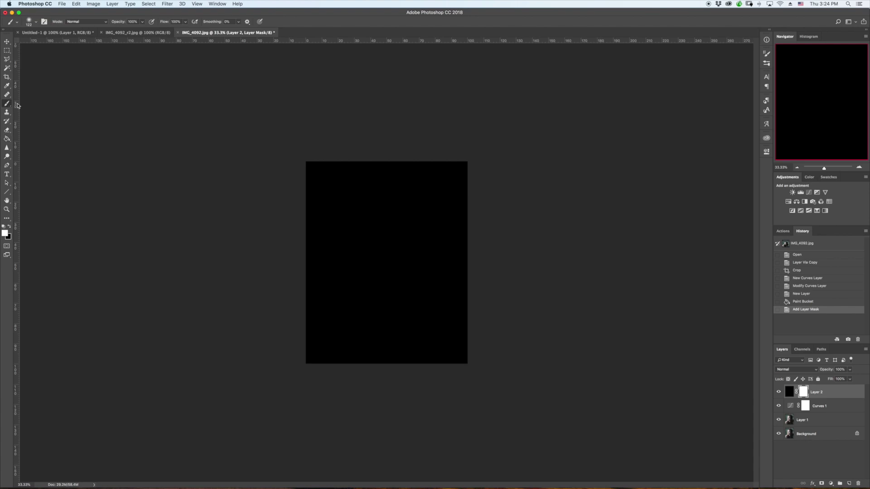
drag(391, 247, 397, 248)
click(372, 250)
key(x)
mouse_move(380, 240)
mouse_down()
mouse_move(359, 231)
mouse_move(351, 251)
mouse_move(354, 216)
mouse_move(376, 206)
mouse_move(360, 206)
mouse_move(361, 198)
mouse_move(383, 203)
mouse_move(396, 236)
mouse_move(384, 265)
mouse_move(365, 263)
mouse_move(355, 277)
mouse_move(367, 291)
mouse_move(396, 268)
mouse_move(383, 294)
mouse_move(389, 302)
mouse_move(409, 254)
mouse_up()
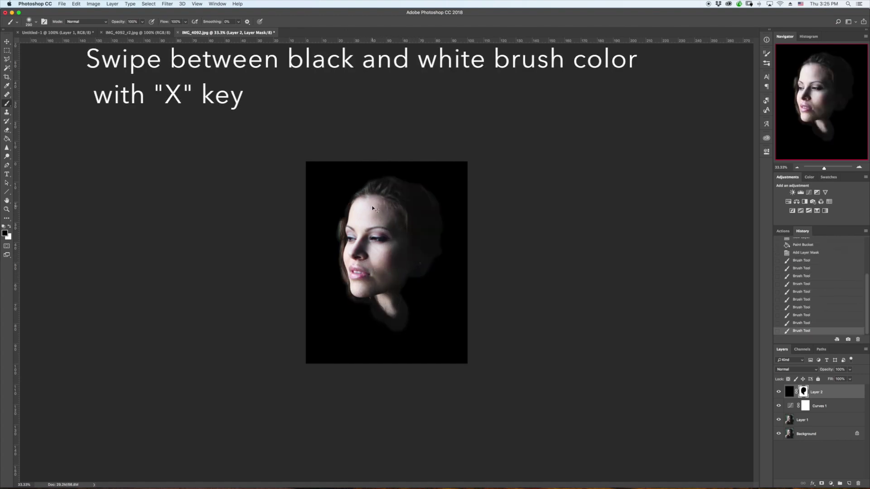
Brush white on the black layer's mask to hide the hair strands beside the forehead and eye
key(super+plus)
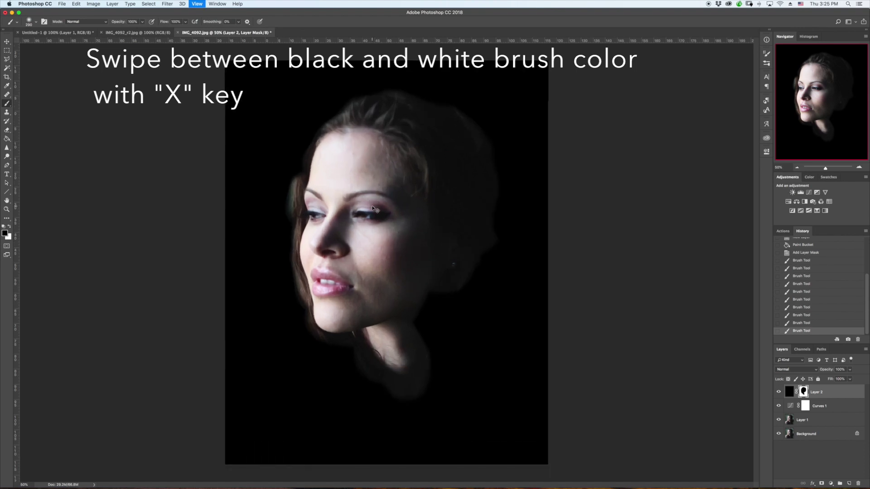
mouse_move(315, 181)
mouse_down()
mouse_move(301, 181)
mouse_move(306, 230)
mouse_up()
drag(300, 156, 303, 151)
key(x)
key(super+z)
drag(305, 150, 294, 190)
mouse_move(293, 192)
mouse_down()
mouse_move(295, 177)
mouse_move(294, 200)
mouse_up()
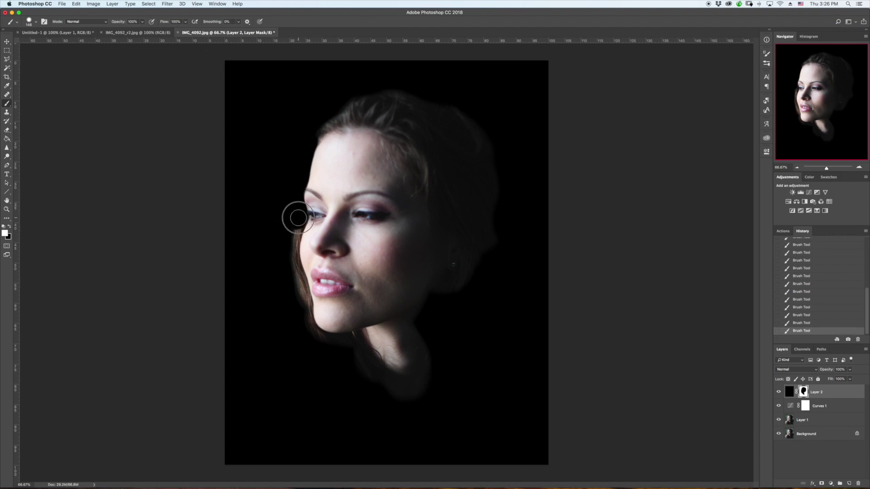
Refine the black layer's mask around the top of the head and along the back hair down to the neck
mouse_move(328, 94)
mouse_down()
mouse_move(385, 80)
mouse_move(362, 78)
mouse_up()
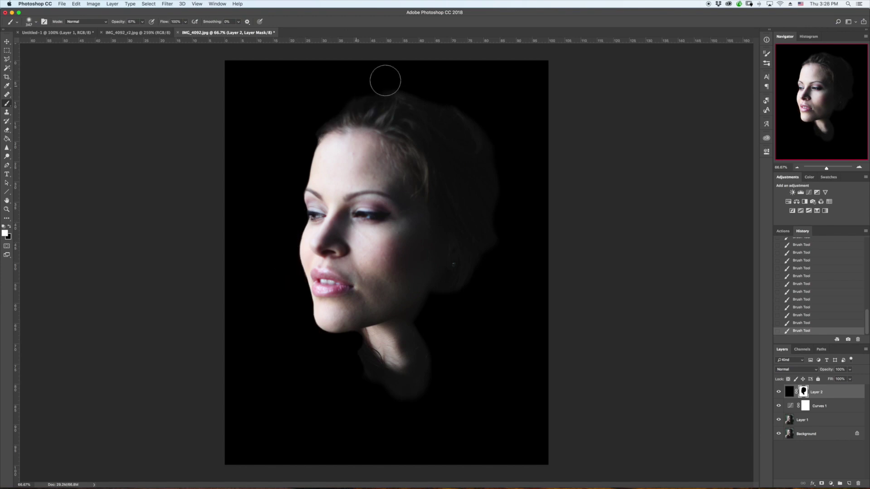
mouse_move(462, 96)
mouse_down()
mouse_move(501, 121)
mouse_move(508, 171)
mouse_move(533, 152)
mouse_up()
mouse_move(501, 128)
mouse_down()
mouse_move(516, 175)
mouse_move(509, 271)
mouse_up()
drag(469, 277, 429, 378)
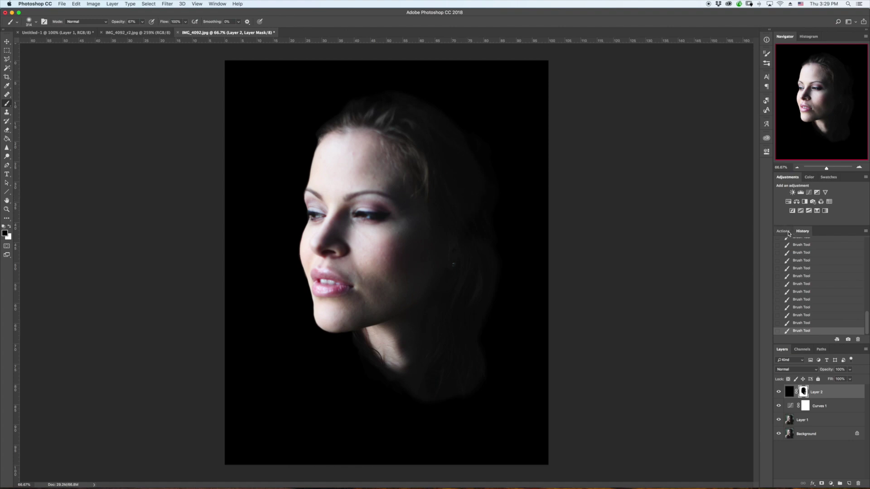
Add a Levels adjustment layer above the masked black layer and raise its black point slightly
click(802, 194)
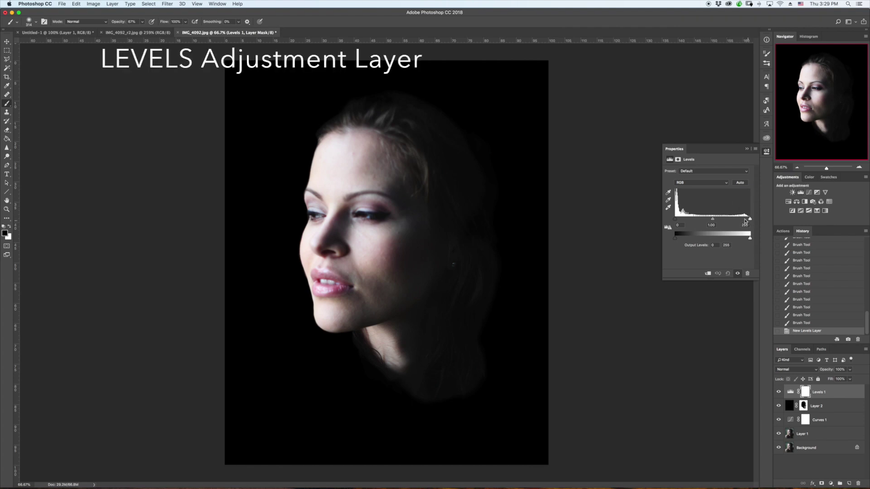
mouse_move(676, 220)
mouse_down()
mouse_move(714, 220)
mouse_move(677, 220)
mouse_up()
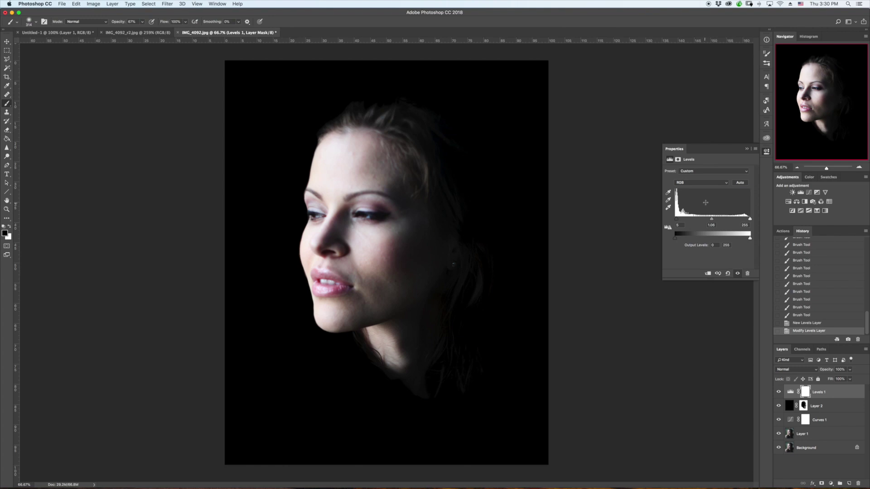
click(747, 150)
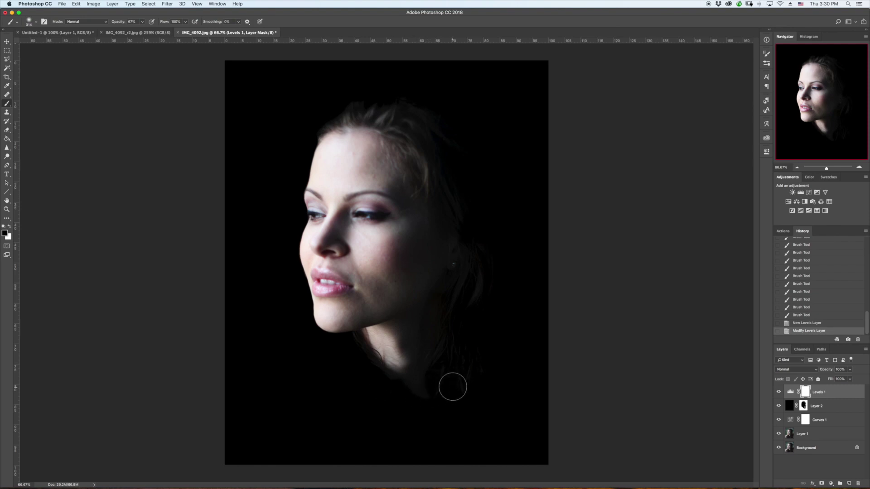
Clean up the lower edge of the neck by brushing on the mask with white
drag(410, 407, 407, 404)
key(x)
key(x)
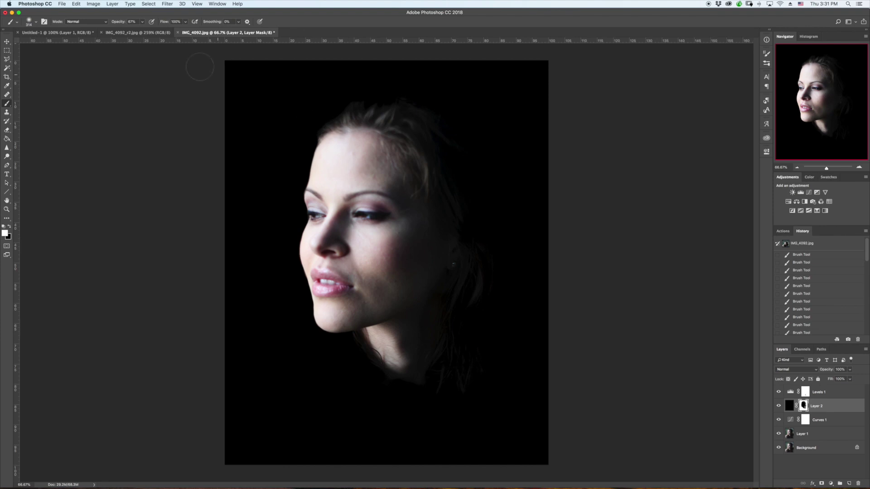
Compare the edit with IMG_4092_r2.jpg and retouch the neck skin with the Healing Brush on a new layer above Levels 1
click(154, 34)
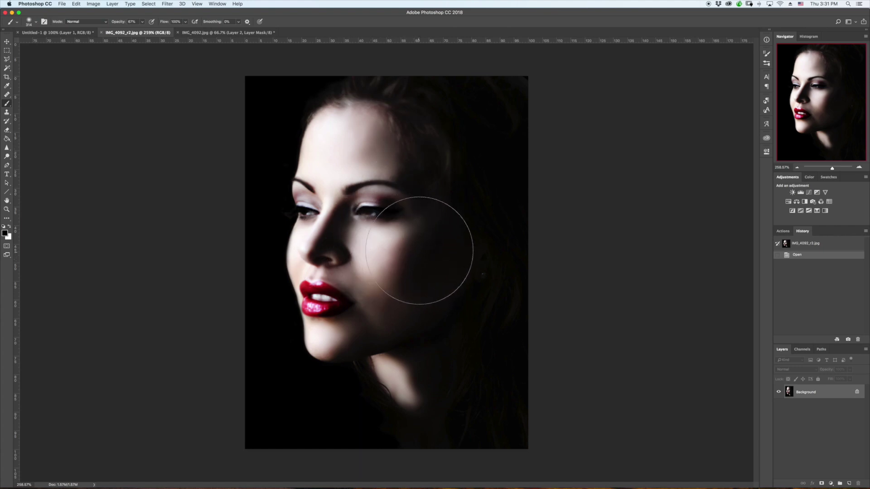
click(223, 34)
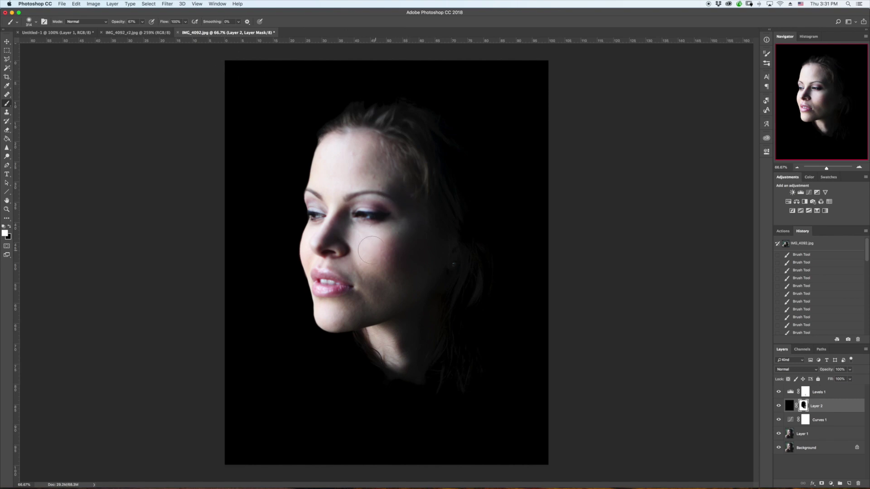
click(159, 33)
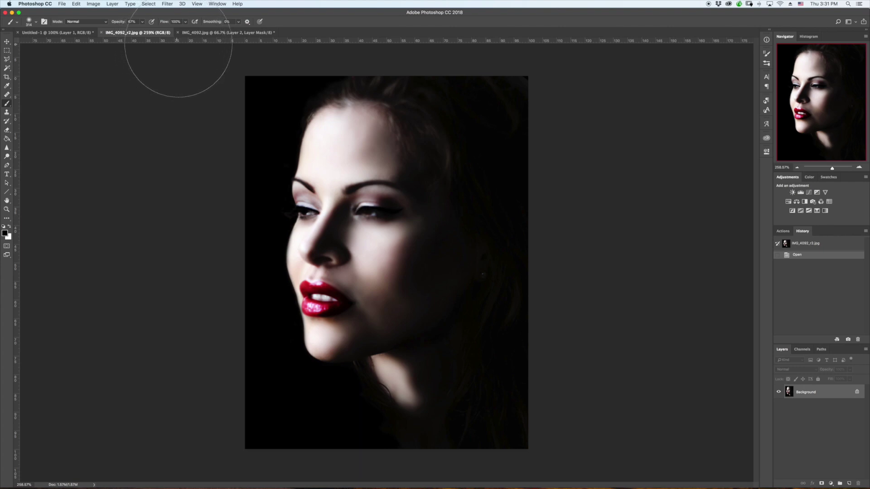
click(229, 33)
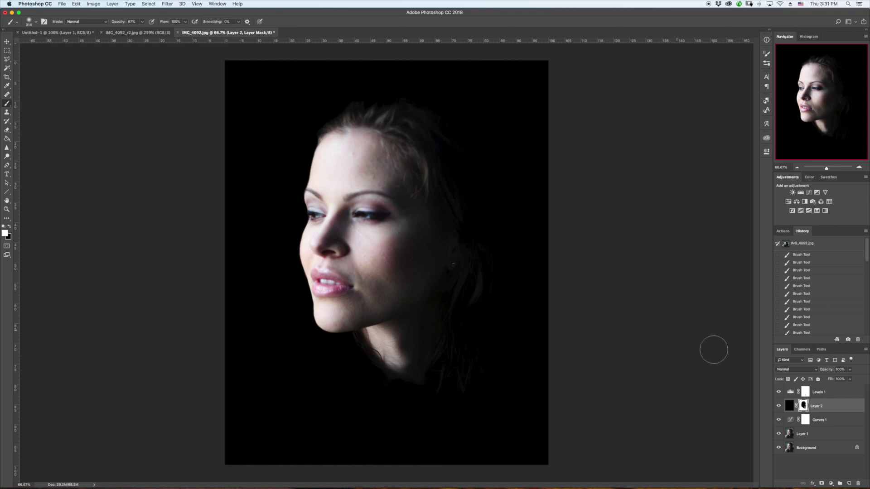
click(839, 395)
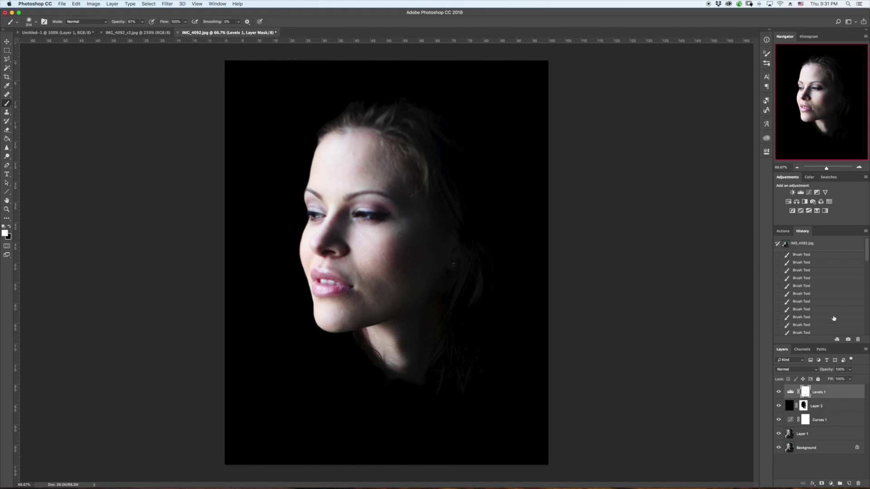
click(783, 235)
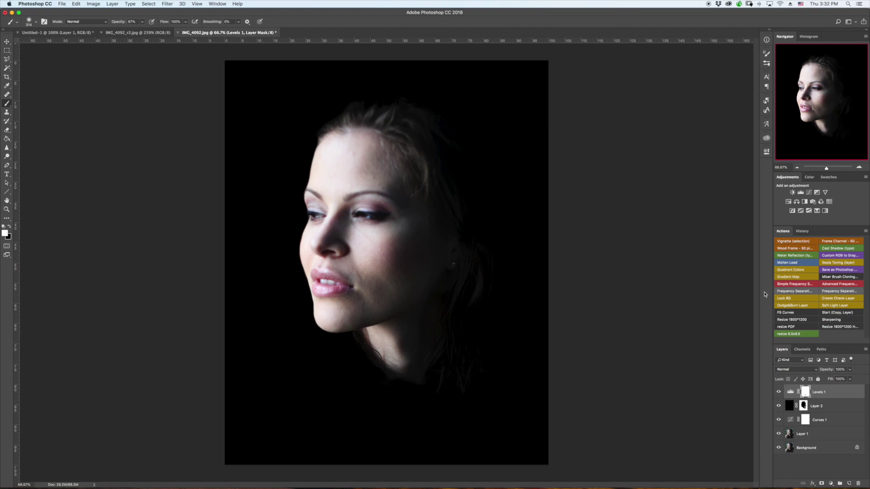
click(850, 484)
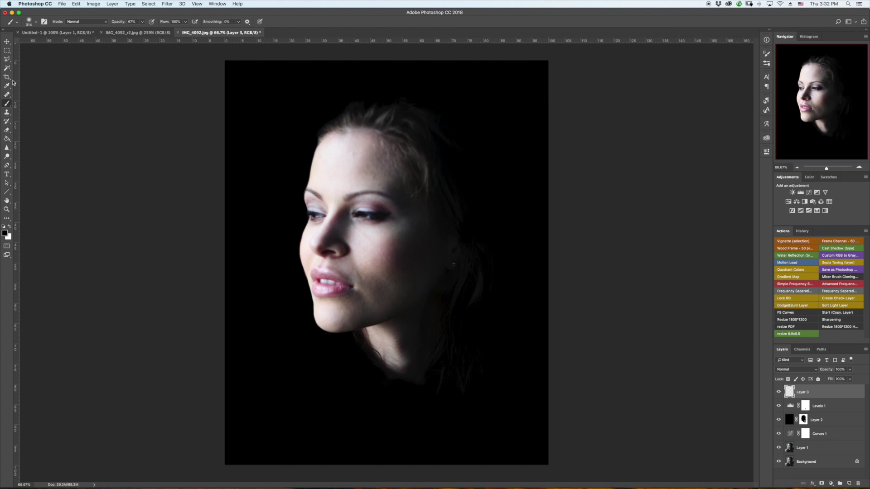
click(8, 94)
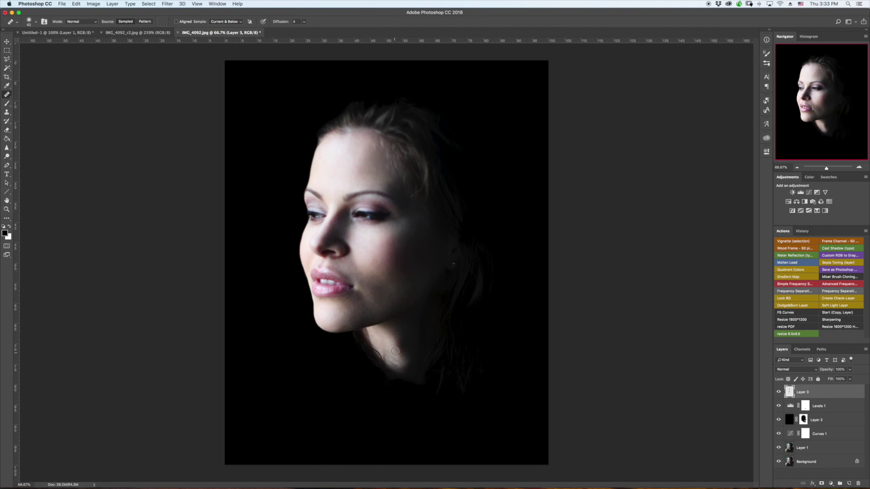
drag(392, 358, 394, 366)
Add a Soft Light Dodge&Burn layer above Layer 3 and even out the forehead and facial skin with Dodge at 4% Midtones exposure
click(793, 306)
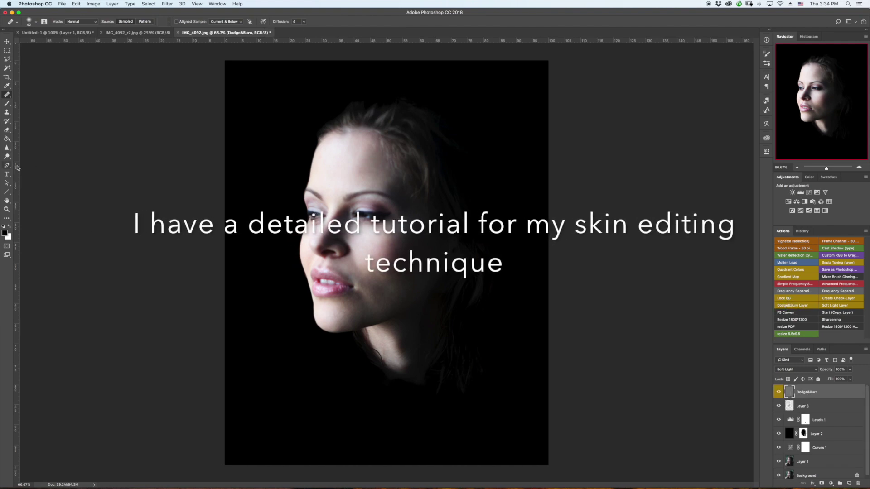
drag(349, 155, 355, 156)
drag(345, 134, 347, 138)
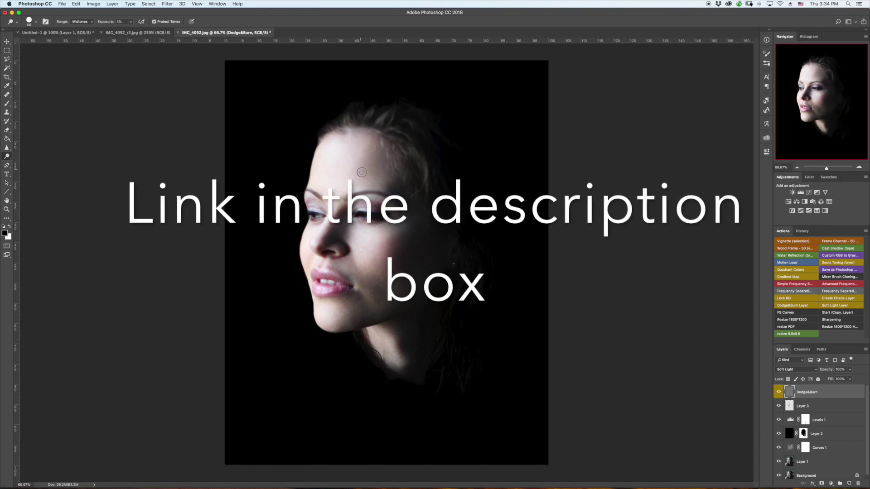
drag(373, 164, 369, 165)
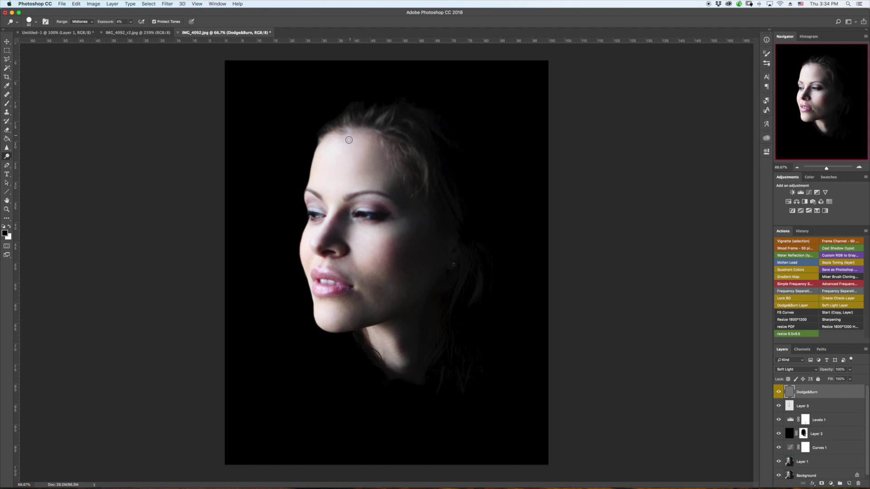
key(bracketright)
key(bracketright)
key(bracketright)
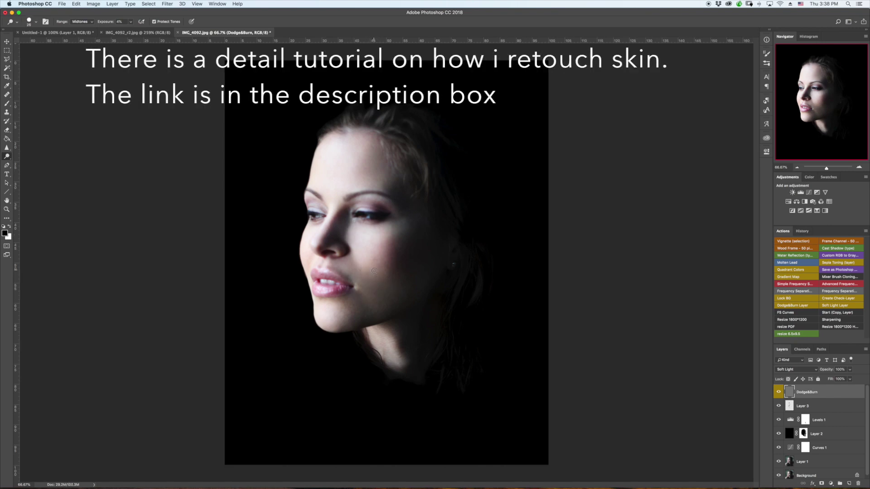
key(bracketright)
key(bracketright)
key(bracketright)
key(bracketright)
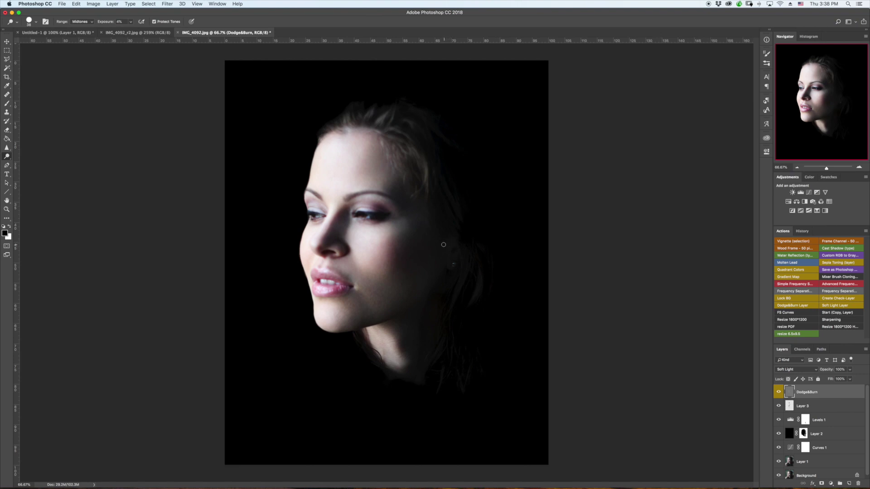
Add a second Dodge&Burn layer and shape light and shadow around the eyes, nose and chin at 4% exposure
click(793, 307)
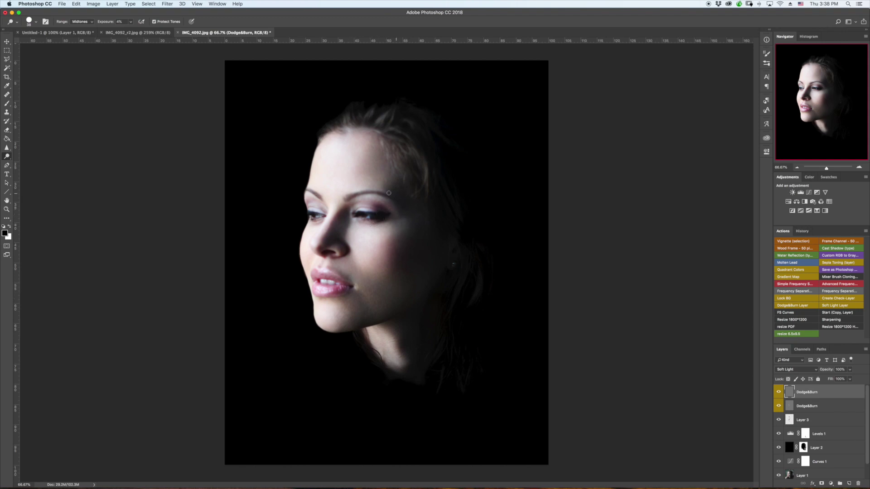
mouse_move(380, 210)
mouse_down()
mouse_move(387, 209)
mouse_move(349, 213)
mouse_up()
drag(310, 208, 314, 207)
drag(385, 198, 383, 198)
drag(334, 249, 331, 249)
key(bracketright)
key(bracketright)
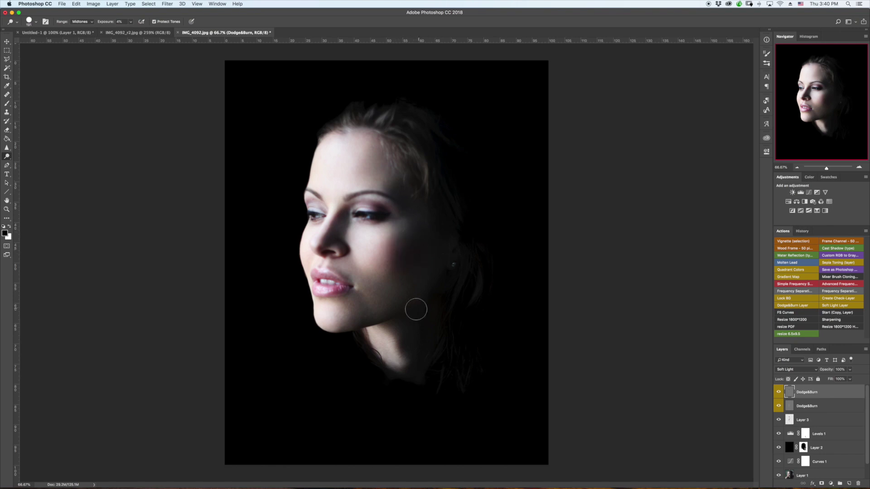
drag(340, 330, 328, 328)
Compare the edited portrait with the finished reference IMG_4092_r2.jpg
click(153, 34)
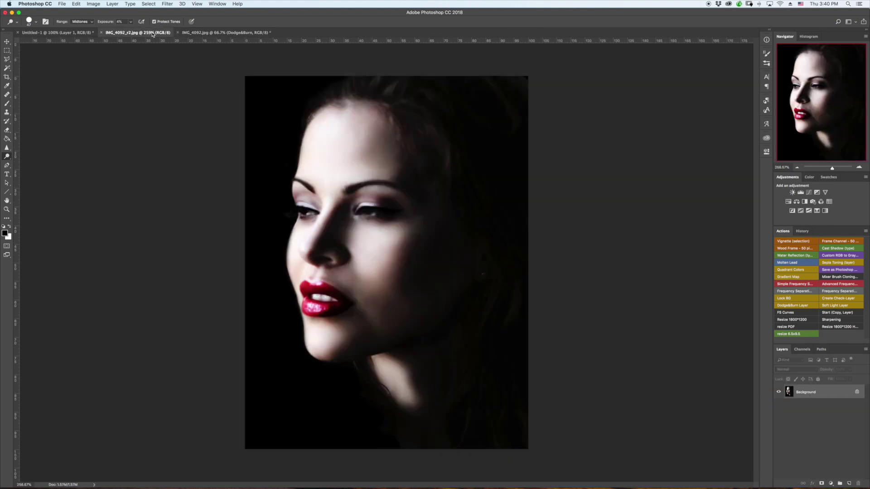
click(233, 33)
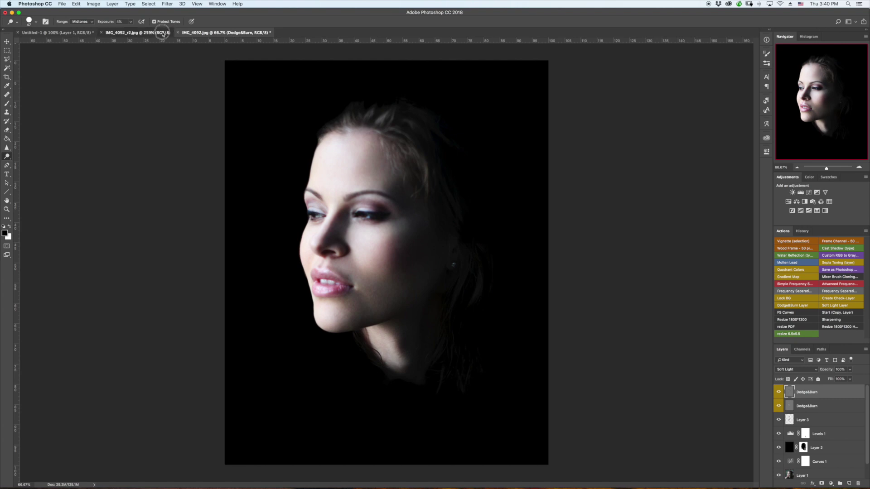
click(138, 33)
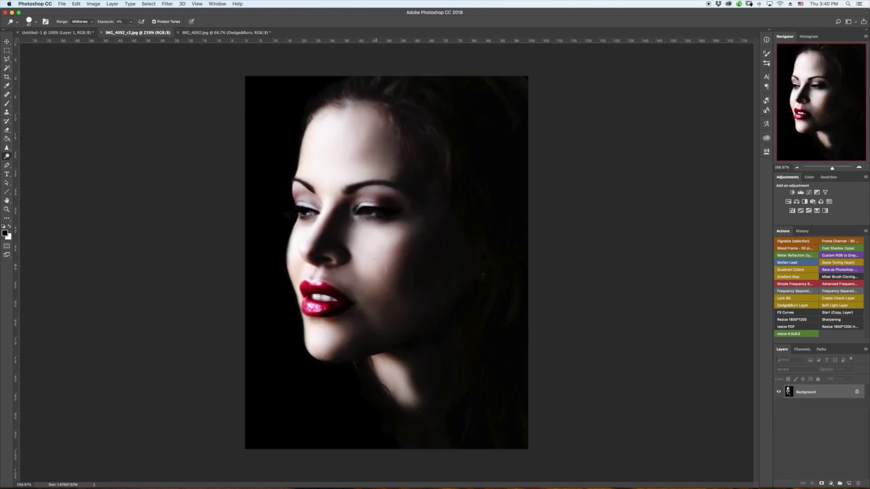
click(233, 33)
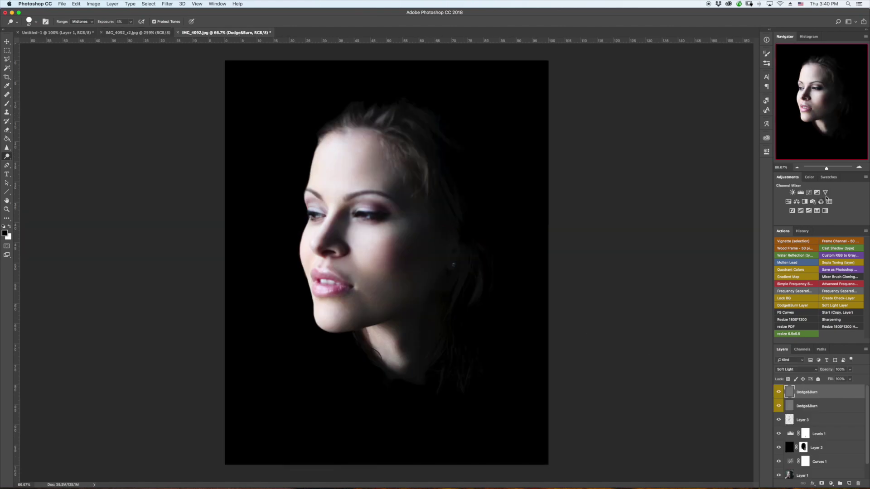
Add a Brightness/Contrast adjustment layer with Brightness -17 and Contrast 52, and check the image with and without it
click(793, 192)
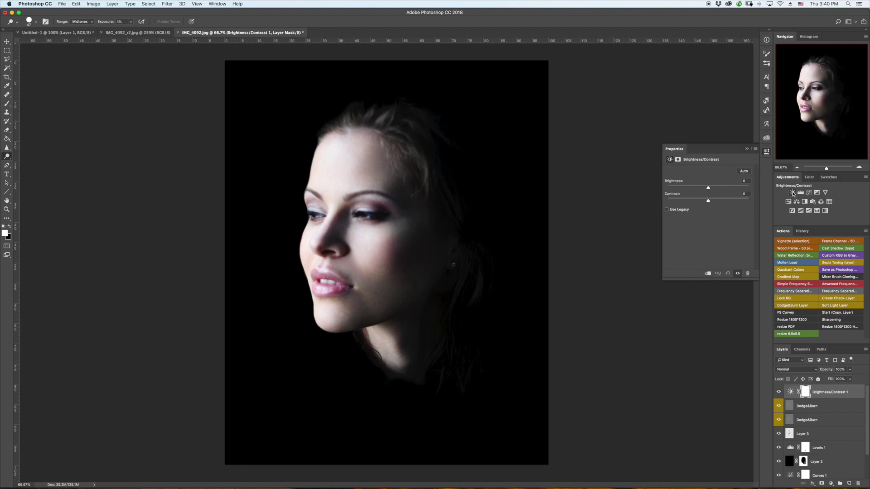
drag(708, 201, 730, 204)
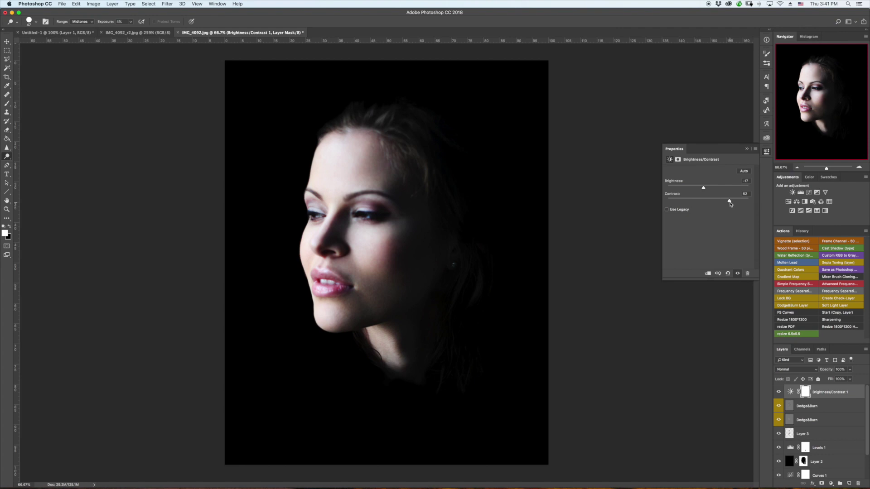
click(738, 275)
click(738, 275)
click(738, 274)
click(738, 275)
click(739, 275)
click(739, 276)
click(747, 150)
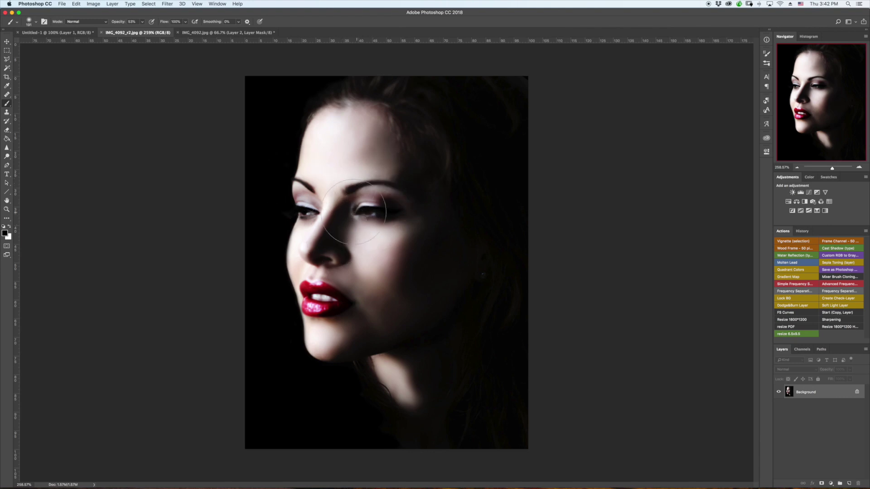
Add a dark red Solid Color fill layer above Brightness/Contrast 1 in IMG_4092.jpg
click(214, 32)
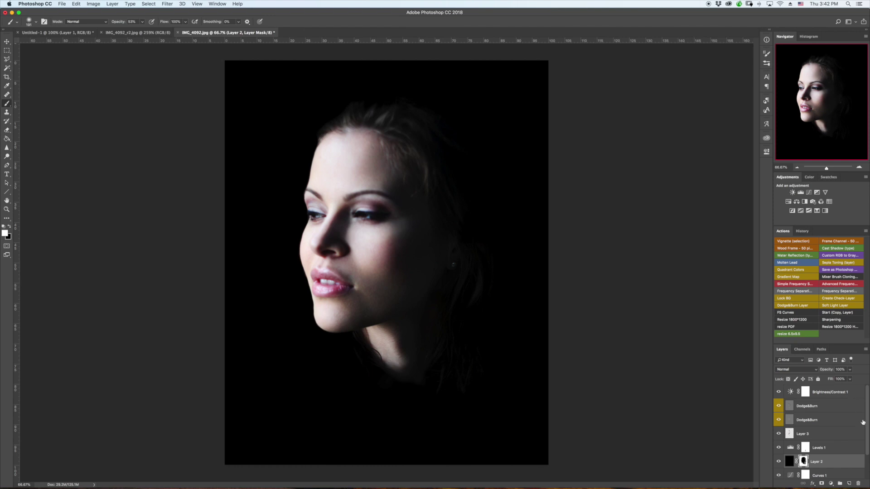
click(856, 393)
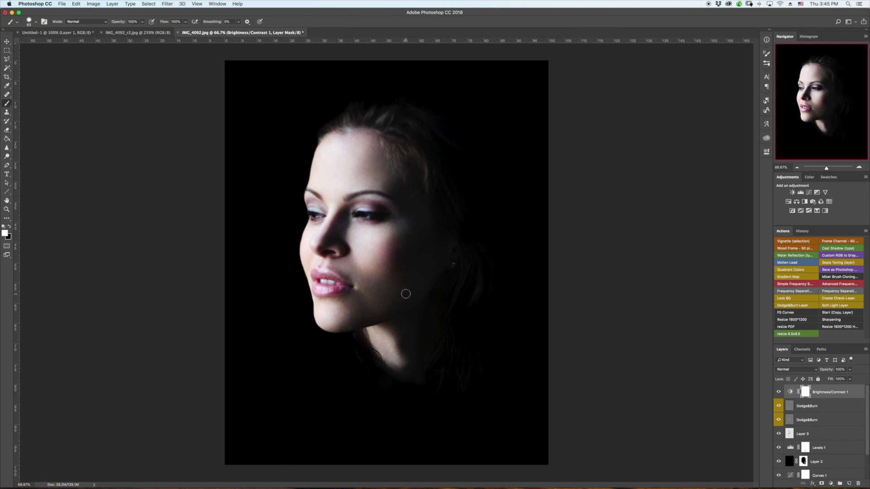
click(831, 484)
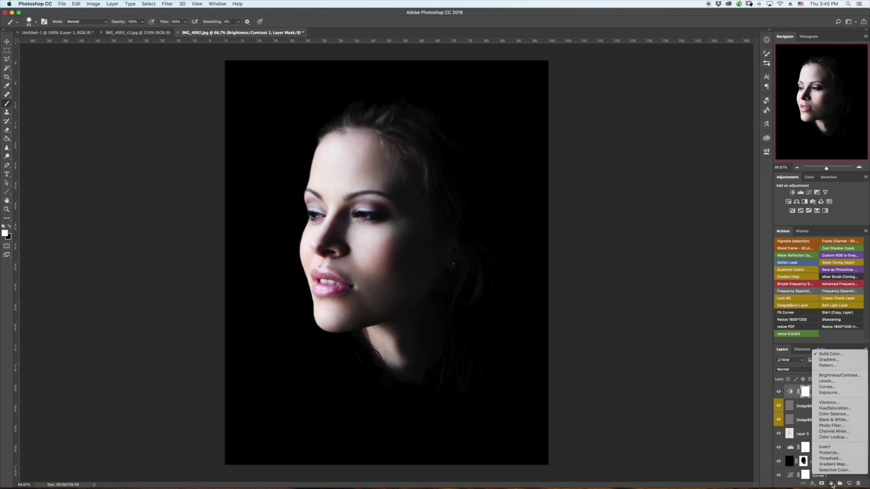
click(832, 355)
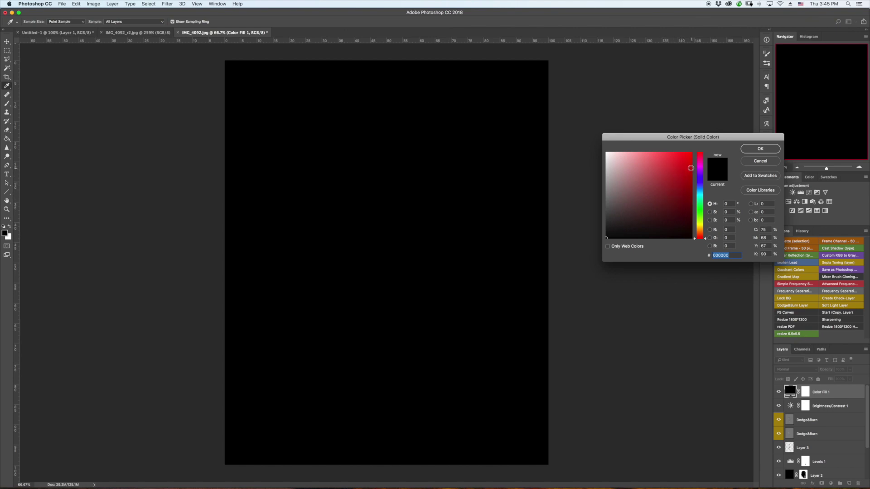
click(691, 170)
drag(687, 200, 688, 182)
click(756, 150)
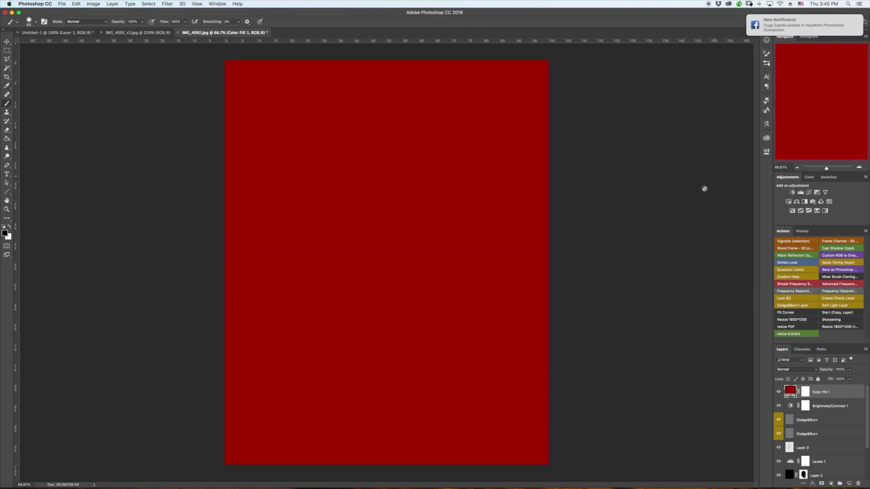
Try Multiply and settle on Overlay as the red fill layer's blend mode, and invert its layer mask to black
click(799, 371)
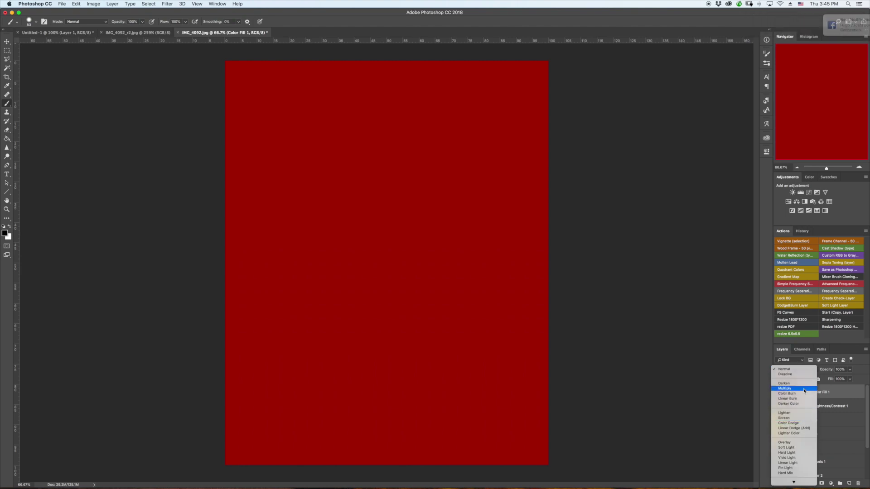
click(803, 391)
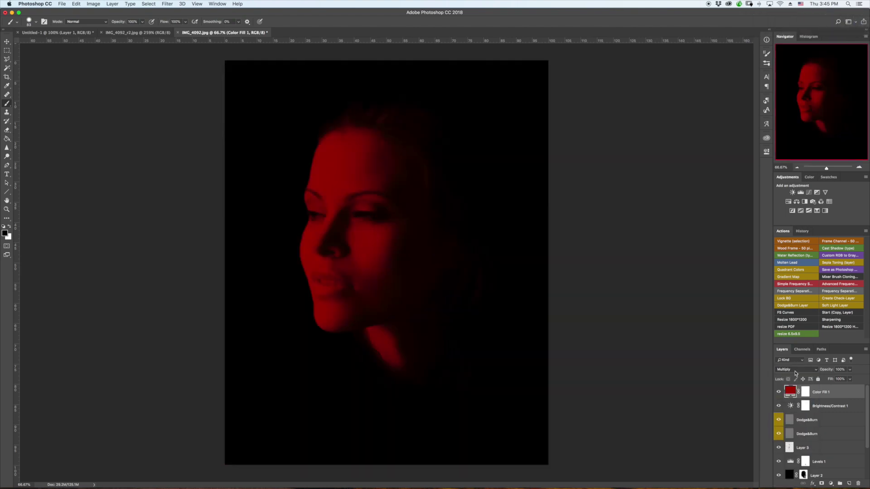
click(796, 369)
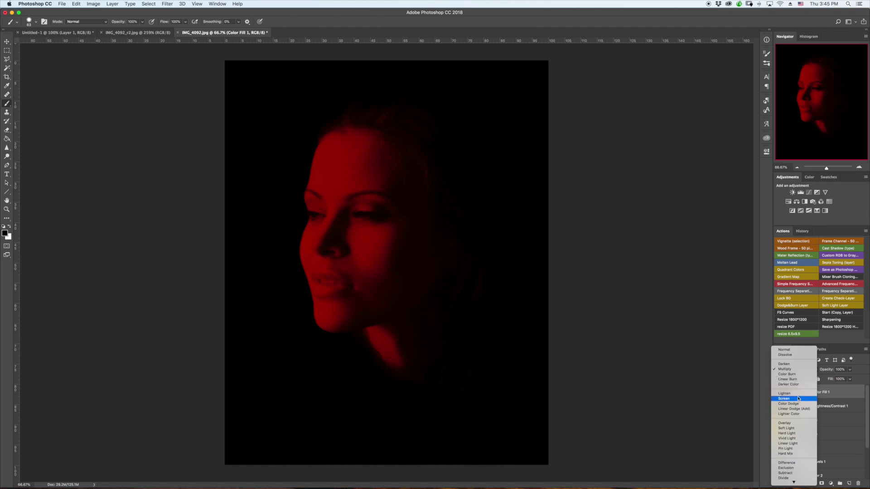
click(789, 423)
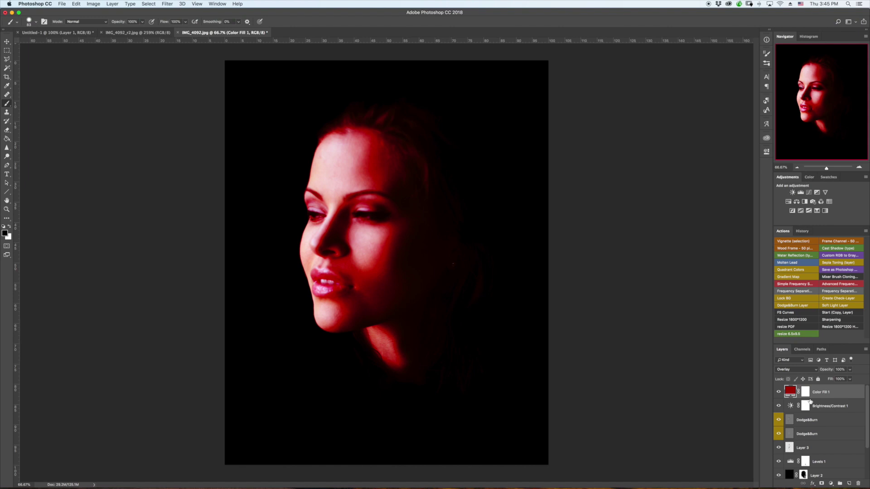
click(805, 392)
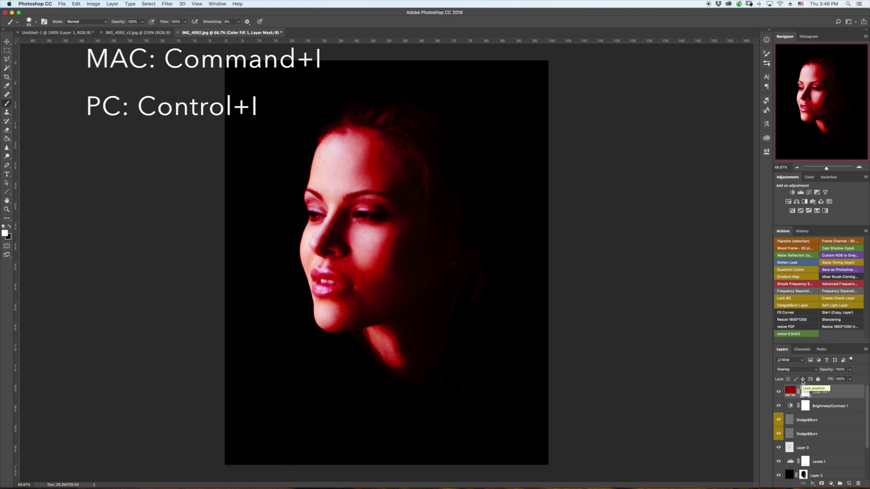
key(super+i)
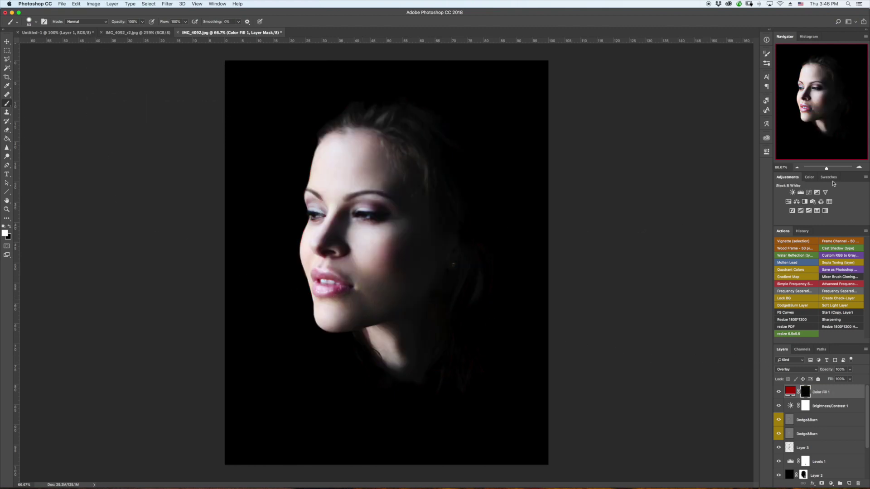
Paint the lips with white on the red fill layer's mask to reveal the lipstick colour
drag(826, 169, 832, 170)
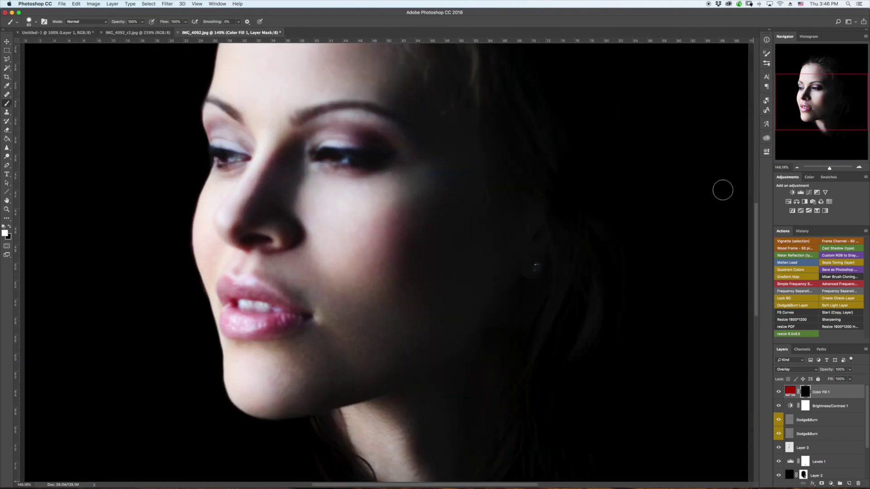
drag(245, 324, 236, 324)
key(x)
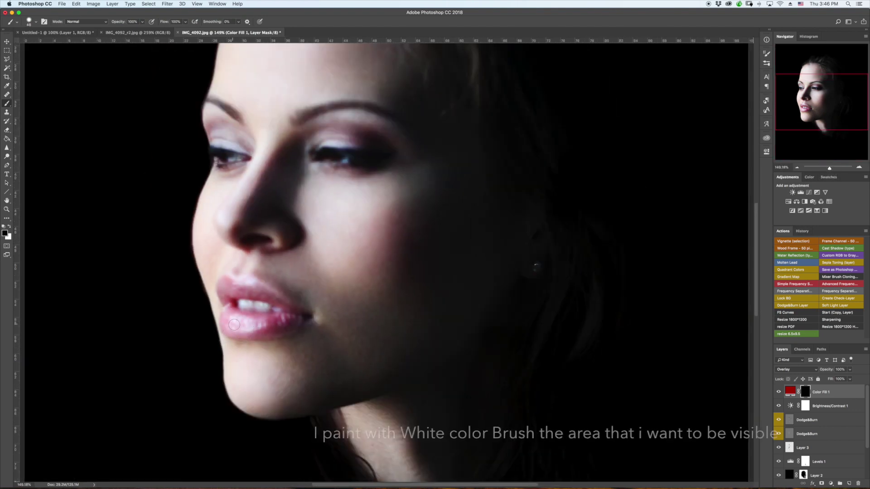
key(x)
mouse_move(230, 310)
mouse_down()
mouse_move(247, 321)
mouse_move(295, 317)
mouse_move(250, 332)
mouse_move(223, 311)
mouse_move(224, 286)
mouse_move(301, 317)
mouse_move(260, 306)
mouse_move(277, 310)
mouse_up()
Refine the lip edges on the red fill's mask with a smaller brush, alternating between white and black
key(bracketleft)
key(bracketleft)
key(bracketleft)
key(bracketleft)
key(x)
key(x)
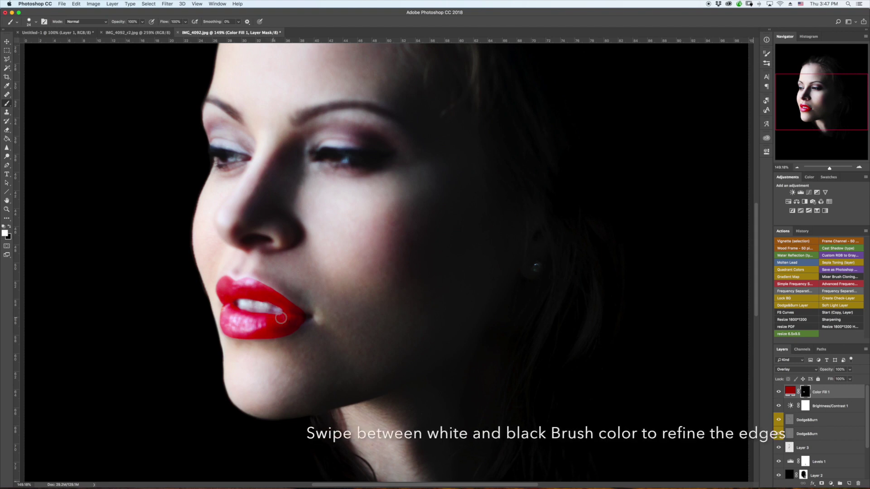
key(x)
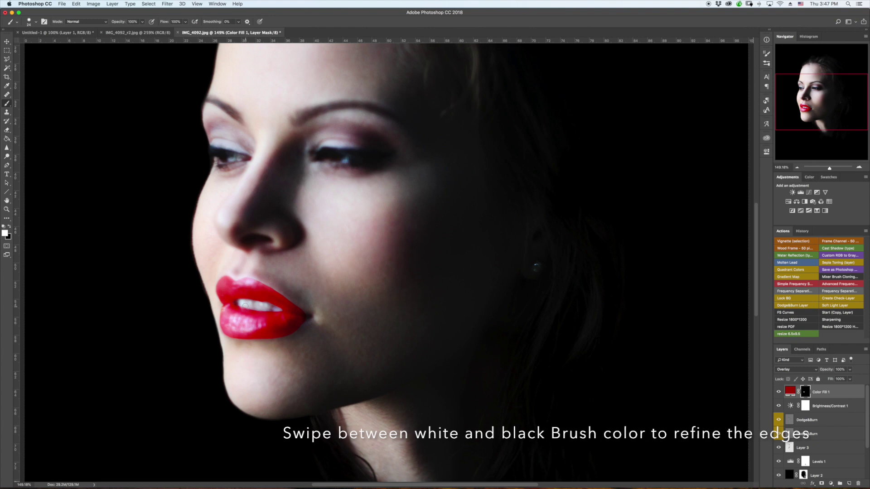
key(x)
key(x)
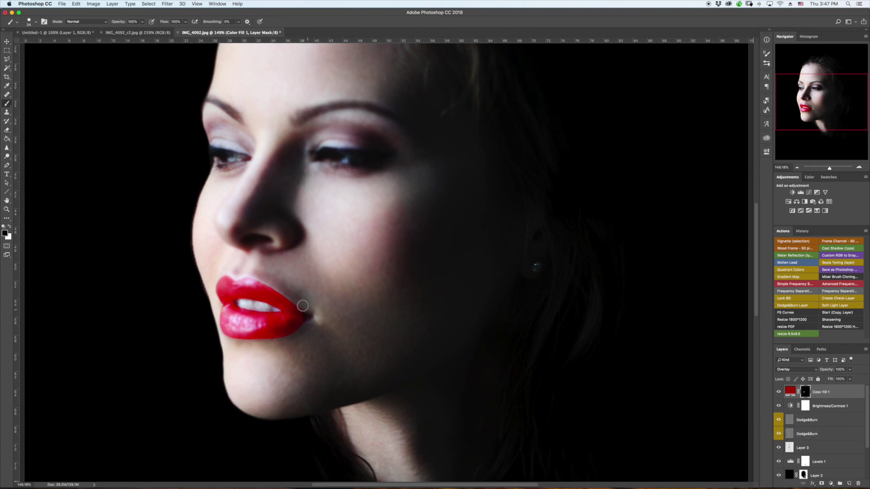
key(x)
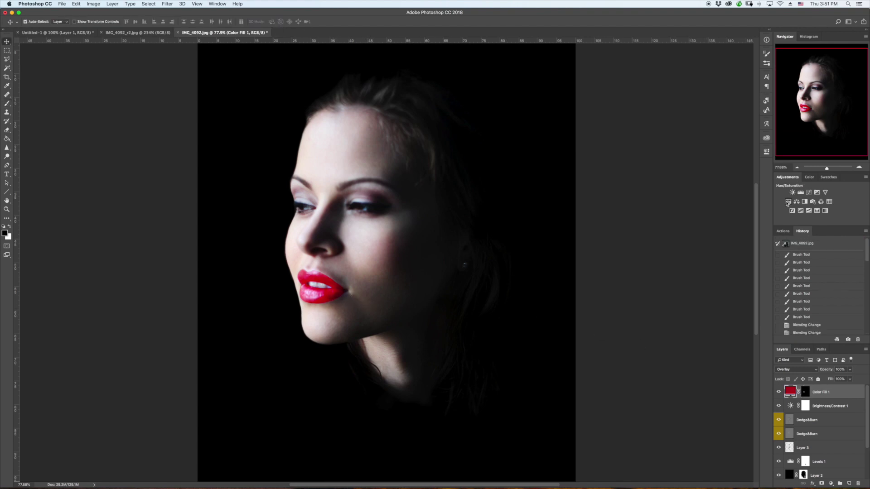
Add a Hue/Saturation layer clipped to Color Fill 1 with Hue +7, Saturation about +36 and Lightness -46, and compare before and after
click(788, 202)
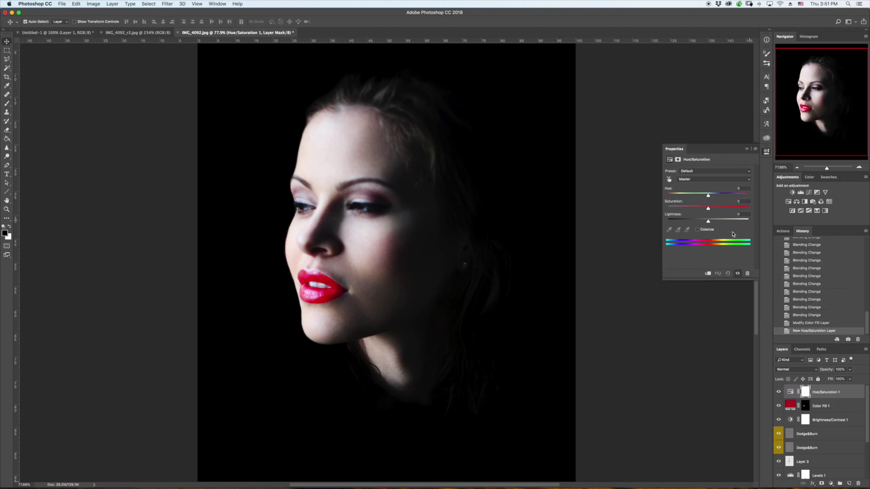
click(708, 274)
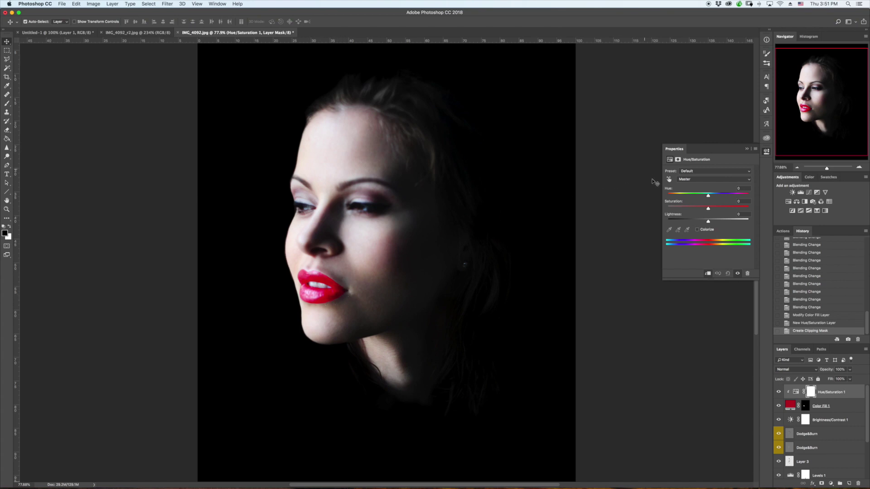
drag(709, 196, 704, 196)
drag(708, 221, 722, 210)
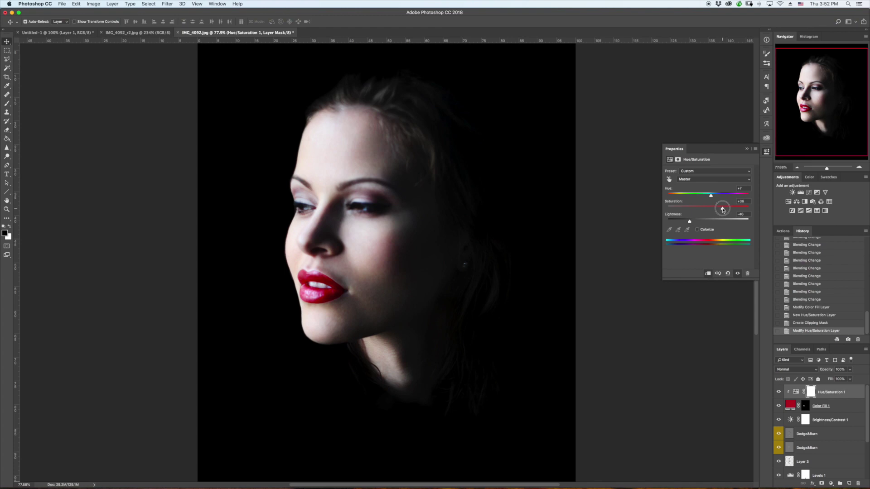
click(737, 274)
click(737, 274)
click(737, 274)
click(737, 274)
click(747, 149)
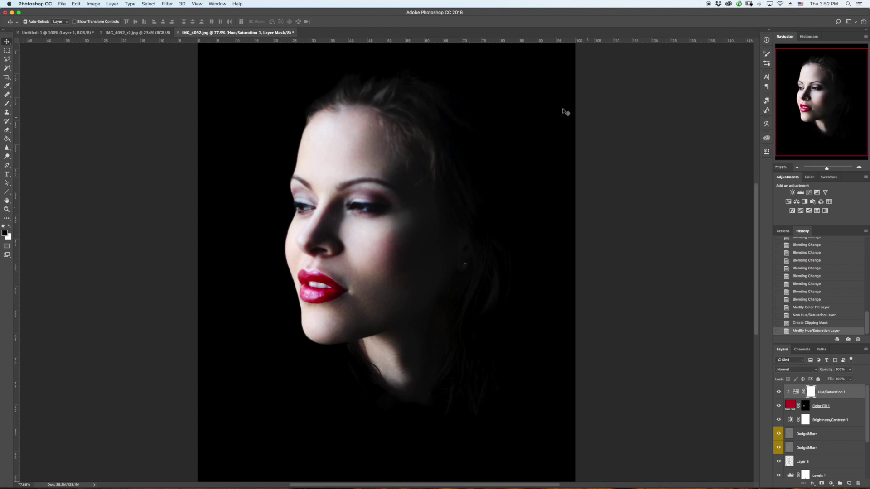
Add a Curves layer above Hue/Saturation 1 and shape its RGB curve to darken the midtones and deepen the overall contrast
click(809, 194)
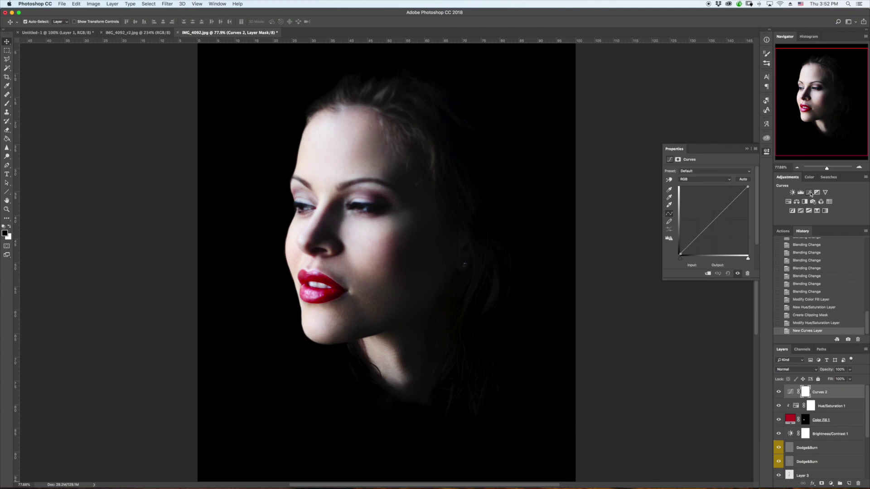
click(735, 198)
drag(711, 223, 711, 232)
drag(735, 199, 736, 198)
drag(712, 233, 713, 231)
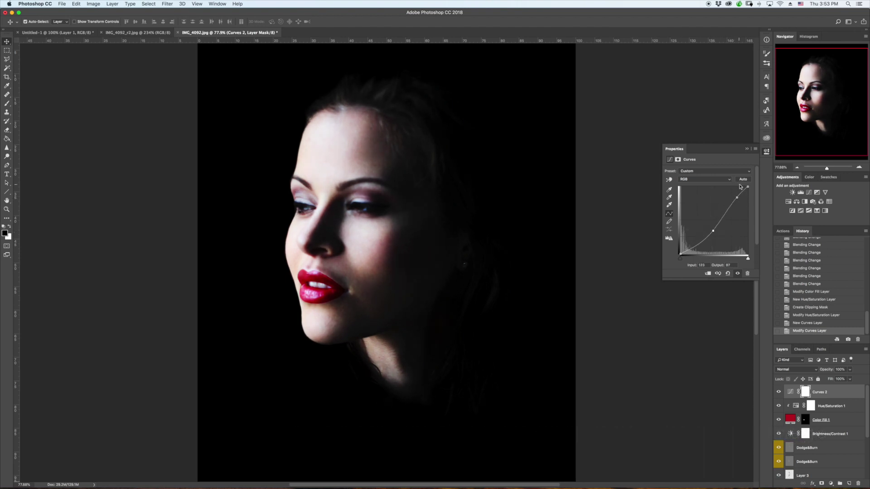
drag(737, 197, 737, 198)
drag(748, 188, 747, 184)
Compare the image with and without the Curves adjustment, and check it against the finished reference IMG_4092_r2.jpg
click(738, 275)
click(738, 274)
click(747, 149)
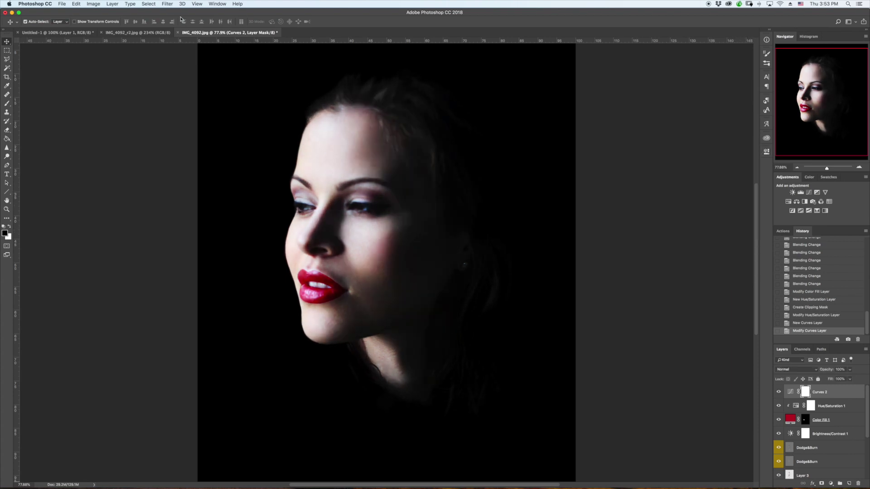
click(147, 33)
click(236, 33)
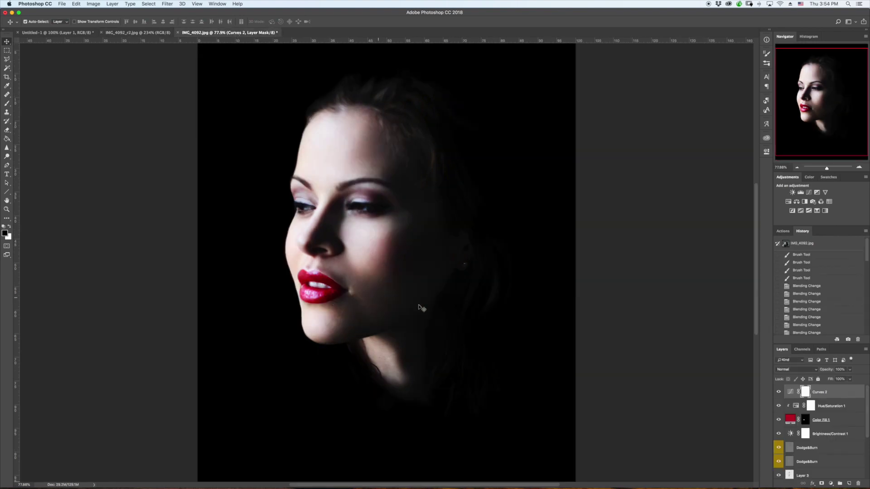
Add a Brightness/Contrast layer directly above Hue/Saturation 1, clip it to the lip colour and strongly raise its contrast
click(853, 408)
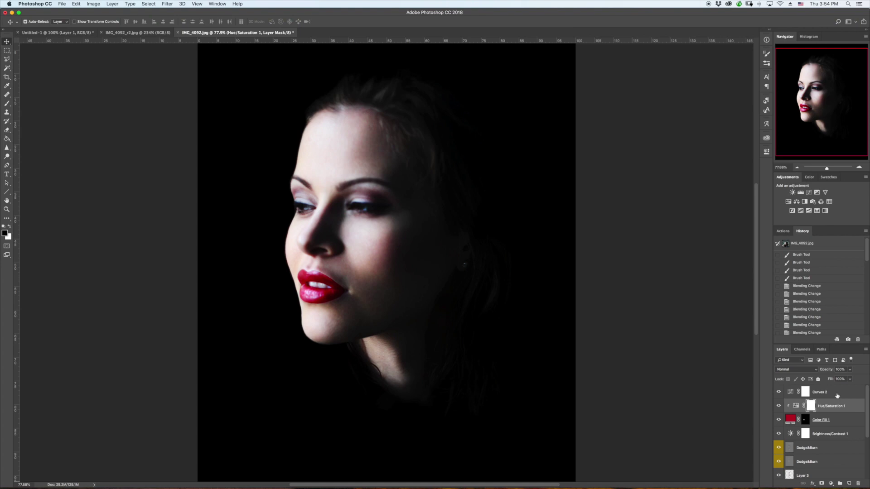
click(793, 193)
drag(708, 200, 729, 204)
click(708, 273)
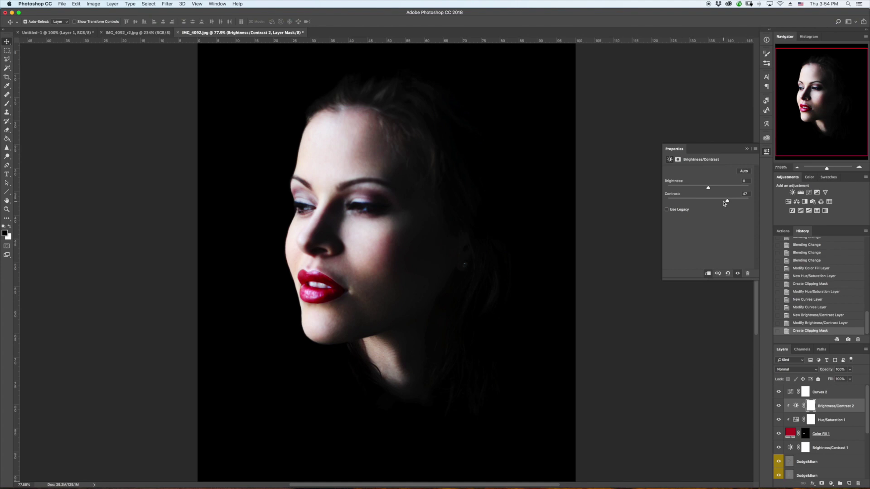
drag(727, 201, 757, 203)
click(747, 150)
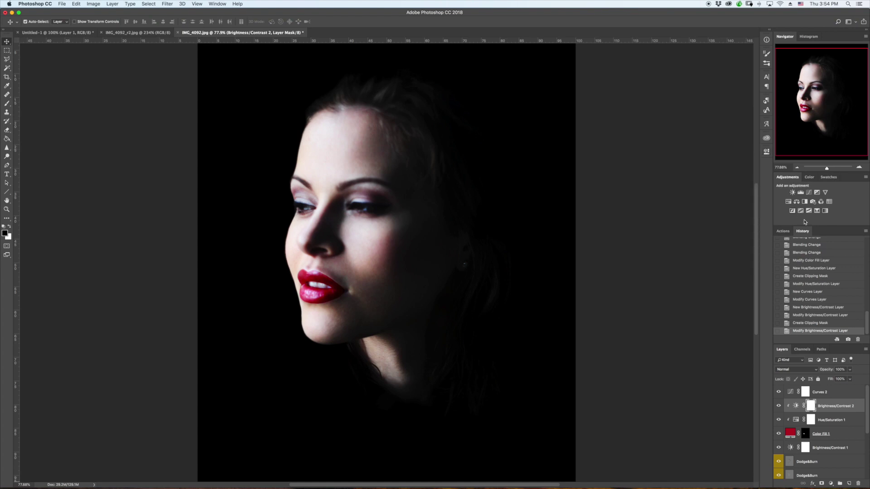
Add a Levels layer clipped to the lip colour and lower its white input level
click(800, 192)
click(707, 274)
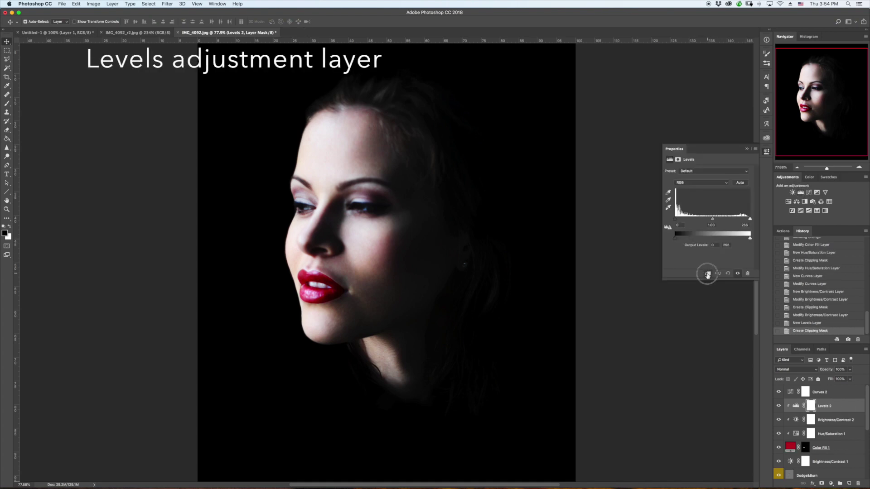
drag(750, 221, 713, 223)
click(748, 149)
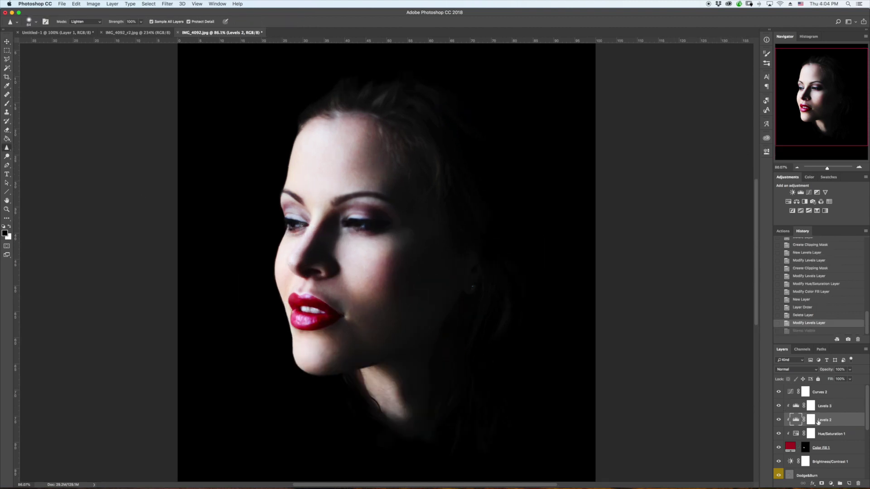
Stamp all visible layers into a new layer above Curves 2, and dodge and burn the forehead and cheek using Midtones at 4% exposure
click(826, 392)
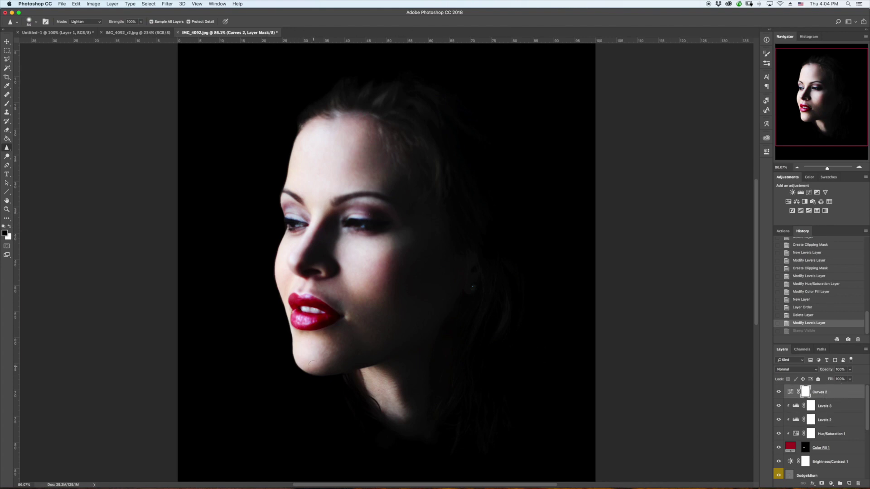
key(shift+super+alt+e)
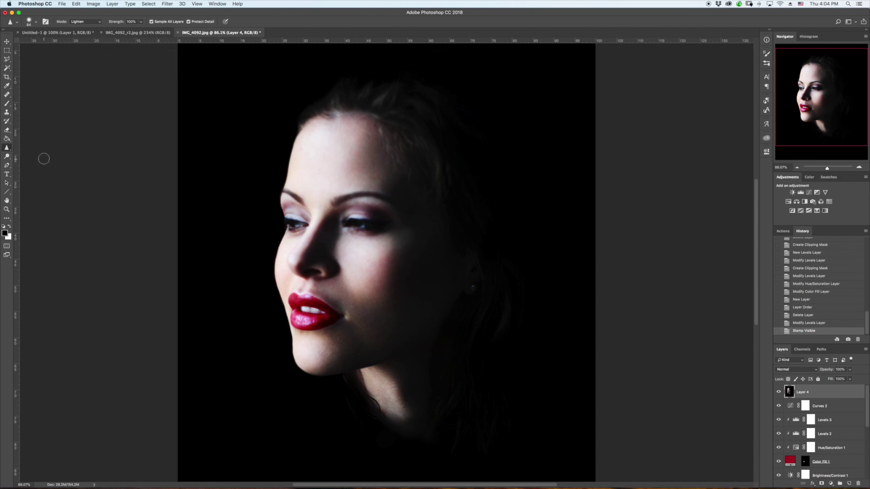
click(7, 157)
click(306, 171)
key(super+z)
drag(371, 143, 382, 143)
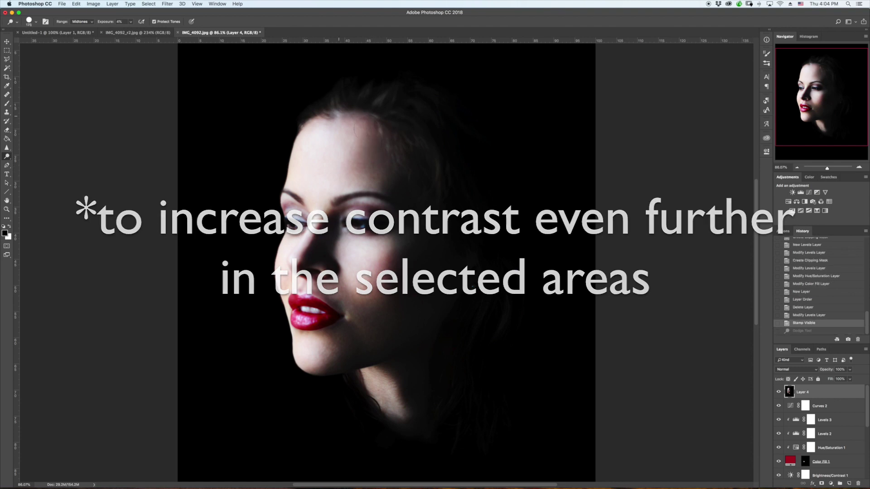
mouse_move(393, 268)
mouse_down()
mouse_move(396, 303)
mouse_move(363, 257)
mouse_up()
Dodge and burn the lips with a smaller brush at 4% exposure to strengthen their highlights and shadows
drag(327, 313, 318, 314)
drag(330, 313, 330, 321)
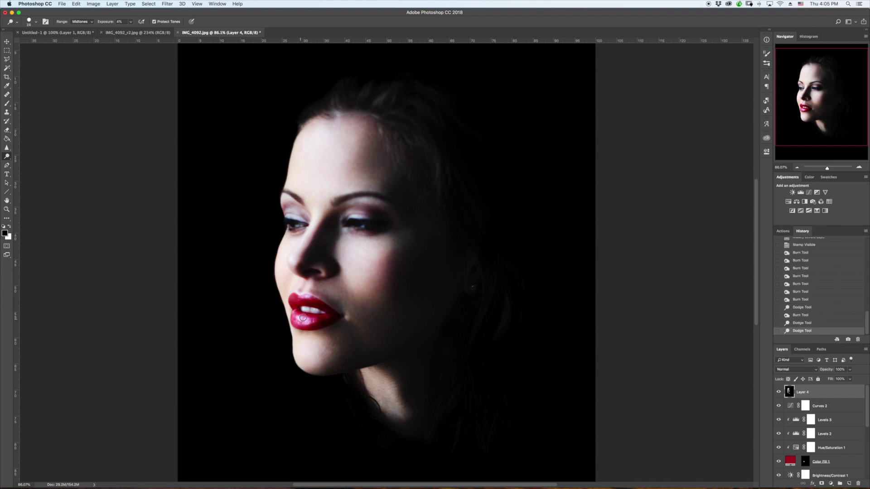
drag(305, 319, 309, 321)
drag(299, 320, 317, 322)
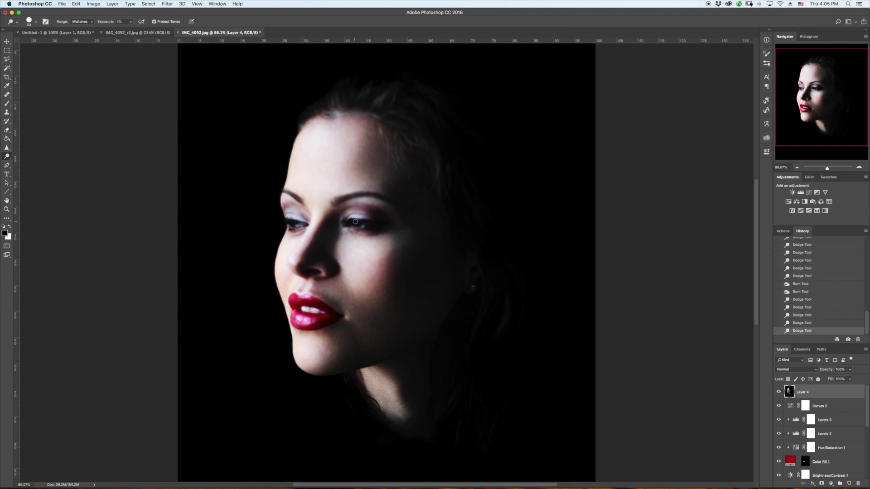
Dodge and burn both eyes and the eyelid and brow area with a small brush to increase their contrast
drag(355, 222, 348, 222)
drag(348, 223, 386, 221)
mouse_move(306, 225)
mouse_down()
mouse_move(283, 216)
mouse_move(284, 189)
mouse_move(295, 195)
mouse_up()
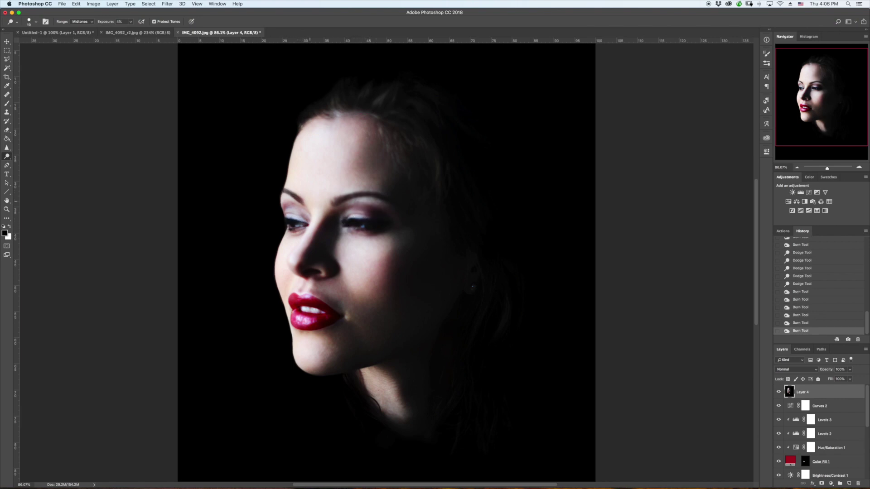
Paint black eyeliner along both upper lash lines on a new layer, using the Brush and Eraser tools to define its shape
click(849, 484)
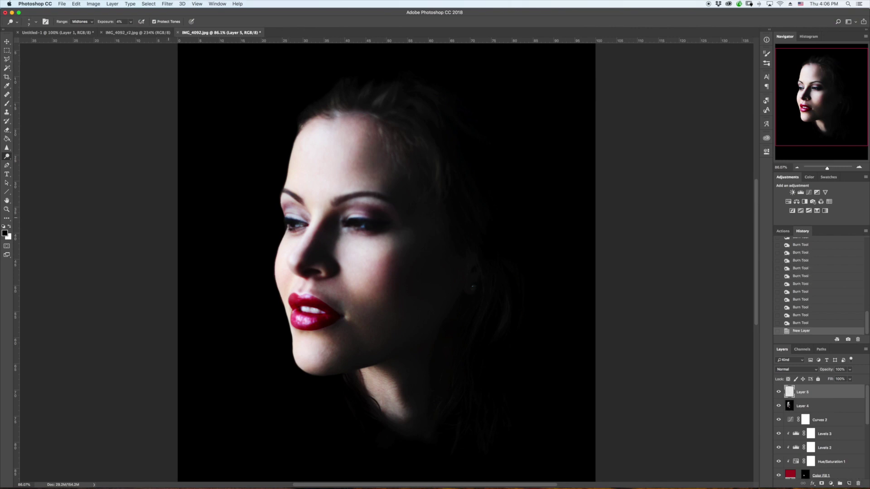
key(b)
drag(367, 215, 358, 221)
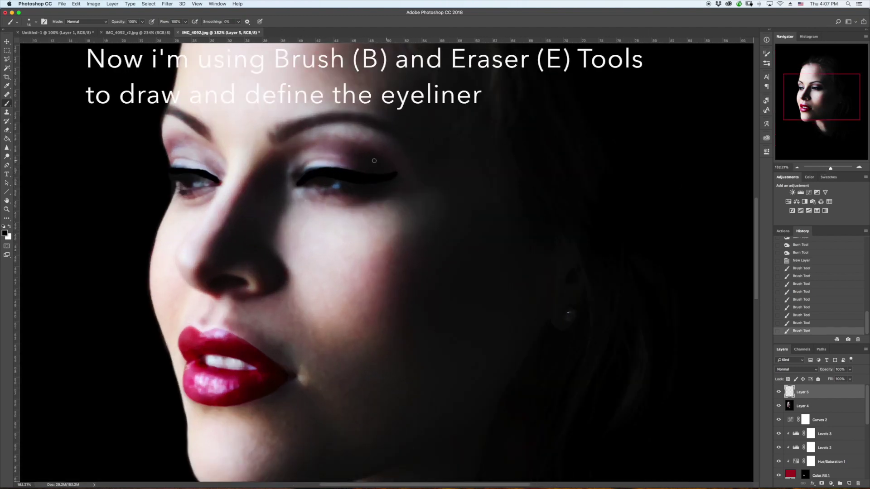
key(e)
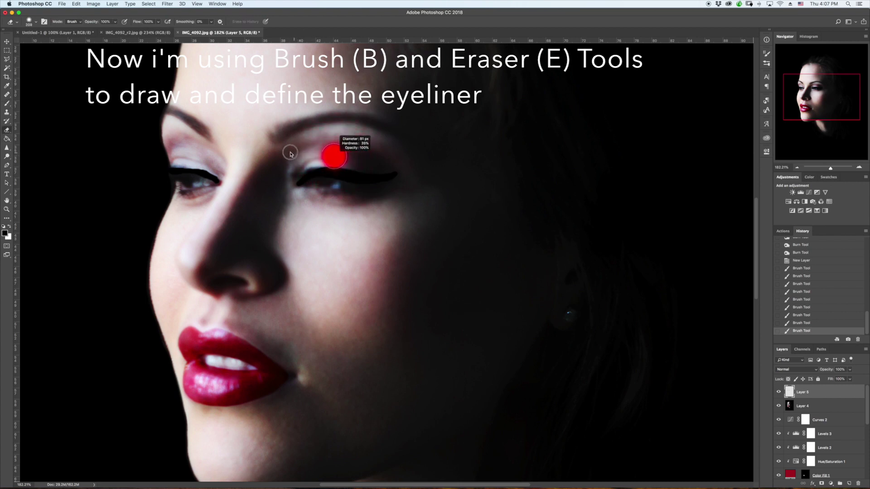